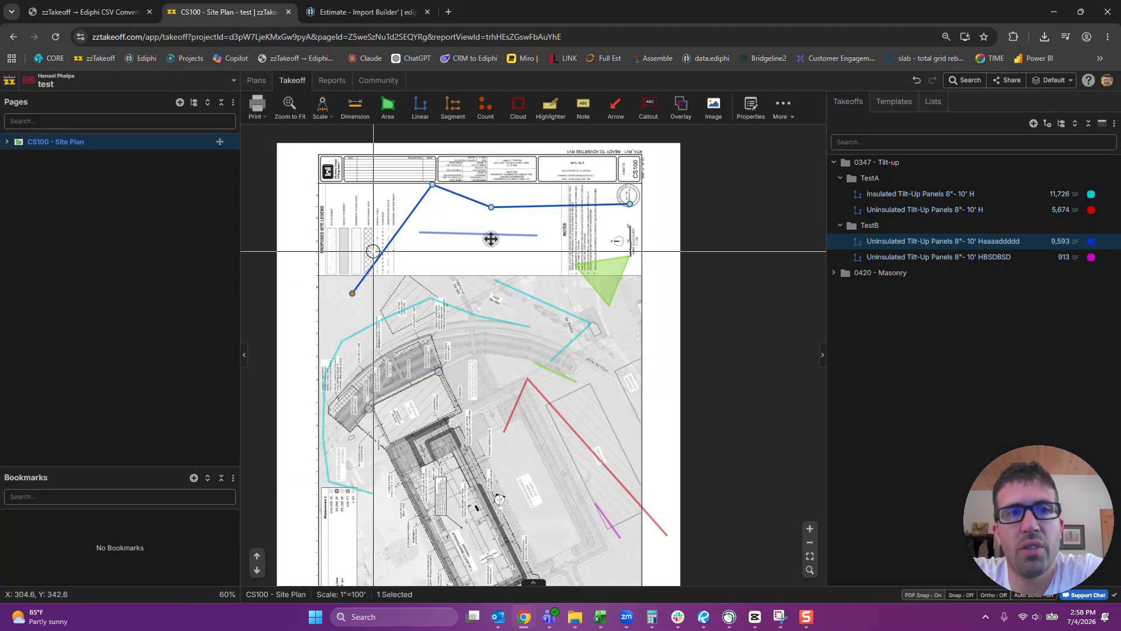
Clear the line selection on the site plan and collapse the TestA and 0347 - Tilt-up takeoff folders.
left_click(347, 199)
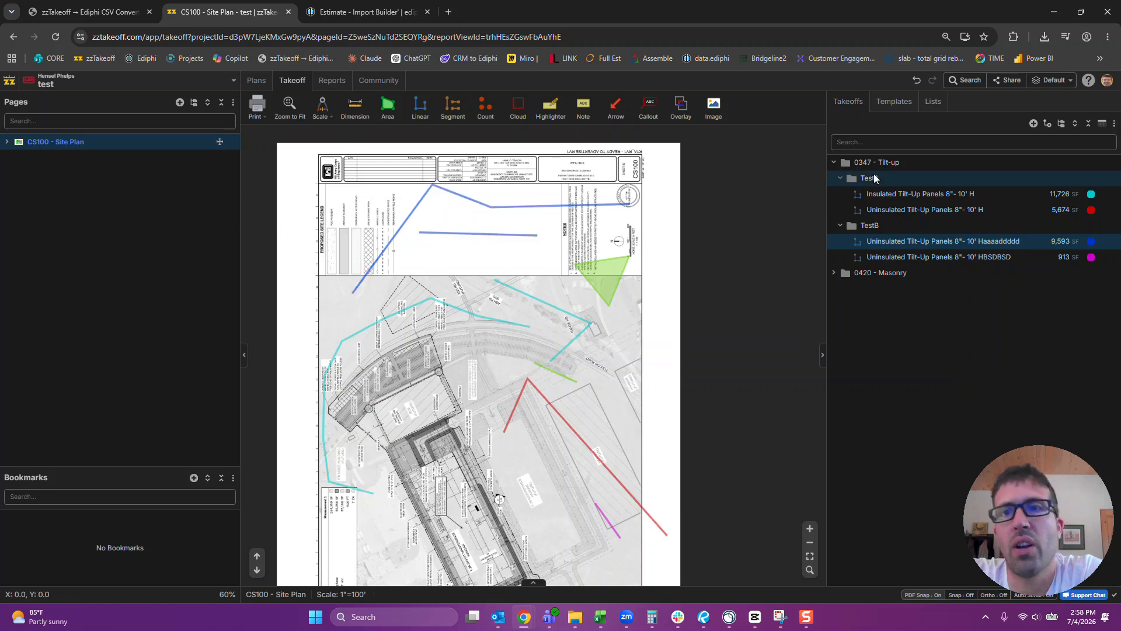
left_click(840, 178)
left_click(834, 163)
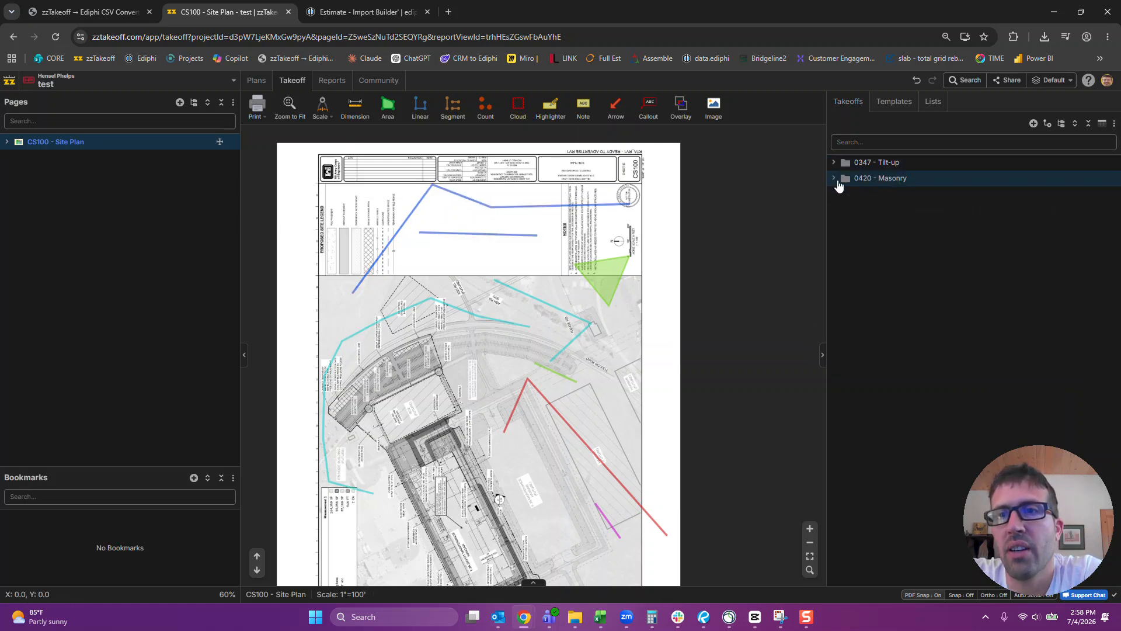
Switch to the Fencing layer and expand its 3231 - Fencing takeoff folder.
left_click(1051, 80)
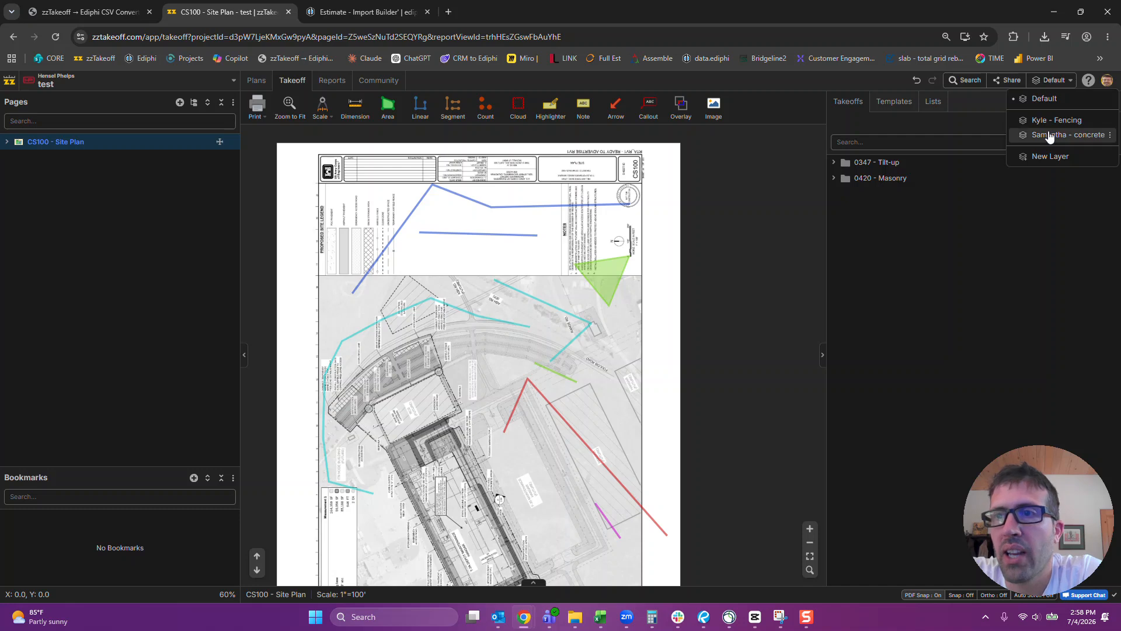
left_click(1054, 119)
left_click(834, 164)
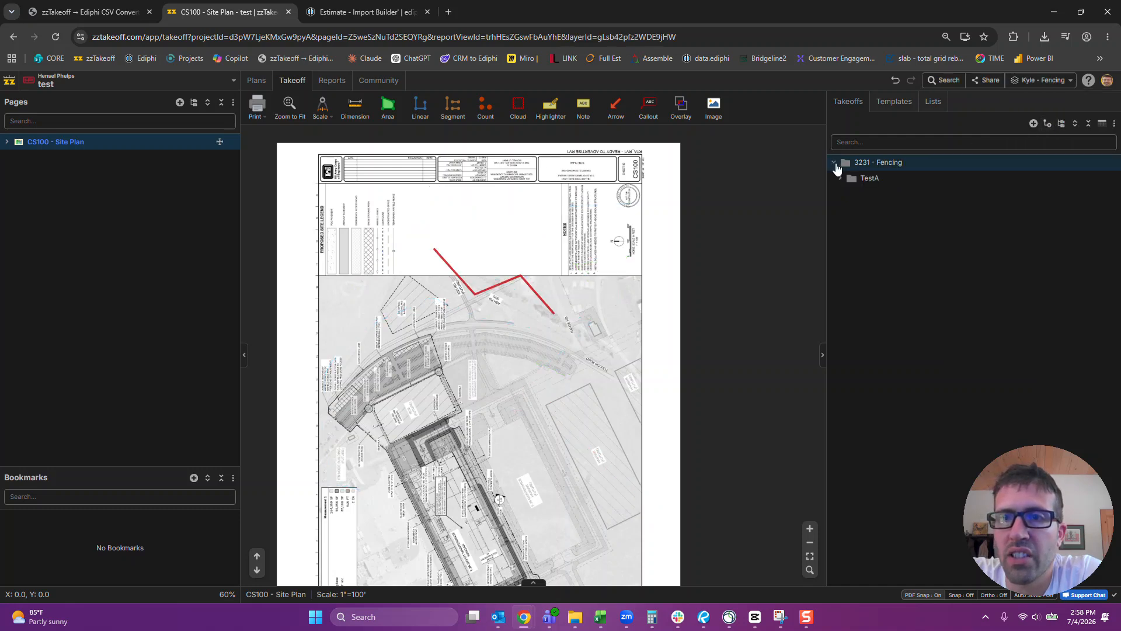
Switch to the concrete layer and expand the 0300 - Cast-in-Place Concrete folder down to the takeoffs in TestB.
left_click(1048, 80)
left_click(1039, 136)
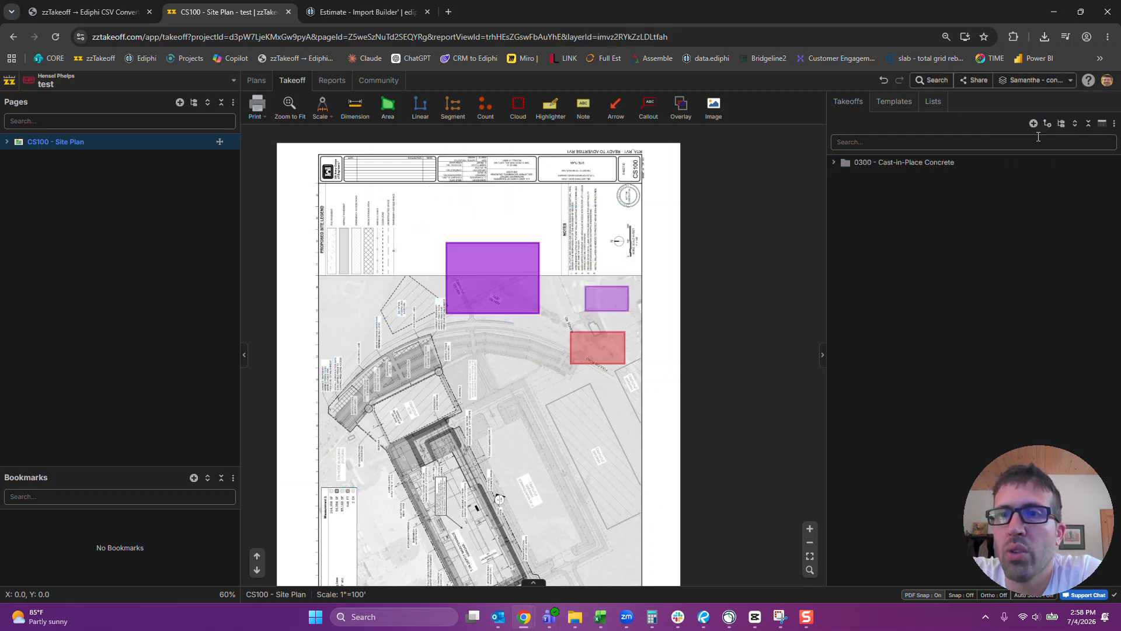
left_click(832, 163)
left_click(839, 178)
left_click(839, 178)
left_click(840, 194)
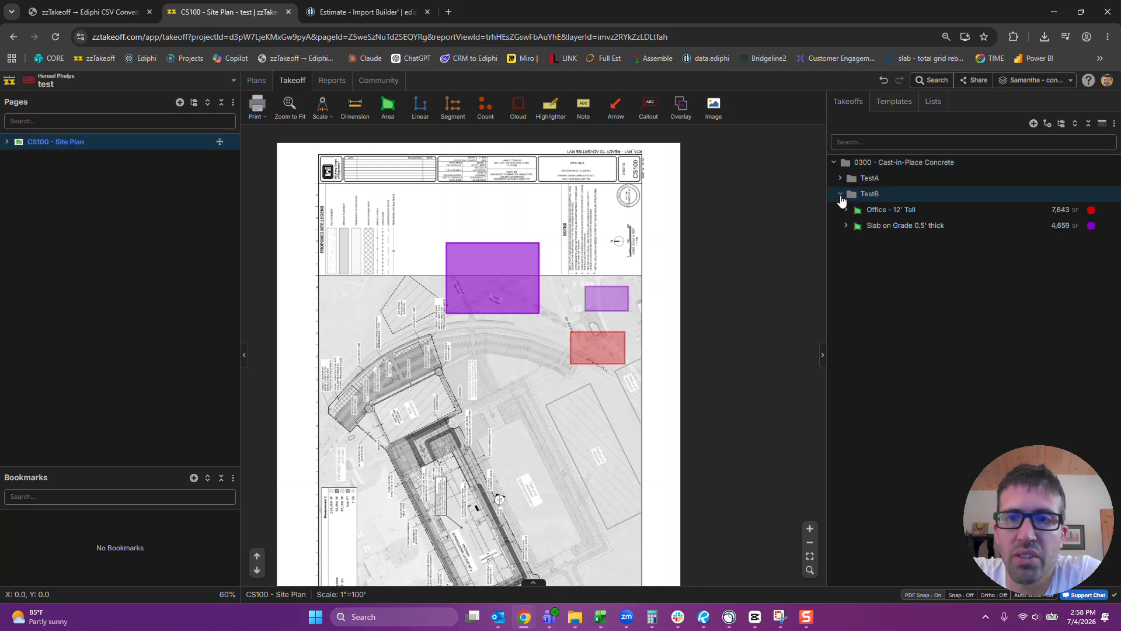
Examine the assembly items under Office - 12' Tall and Slab on Grade 0.5' thick, and collapse both takeoffs.
left_click(846, 209)
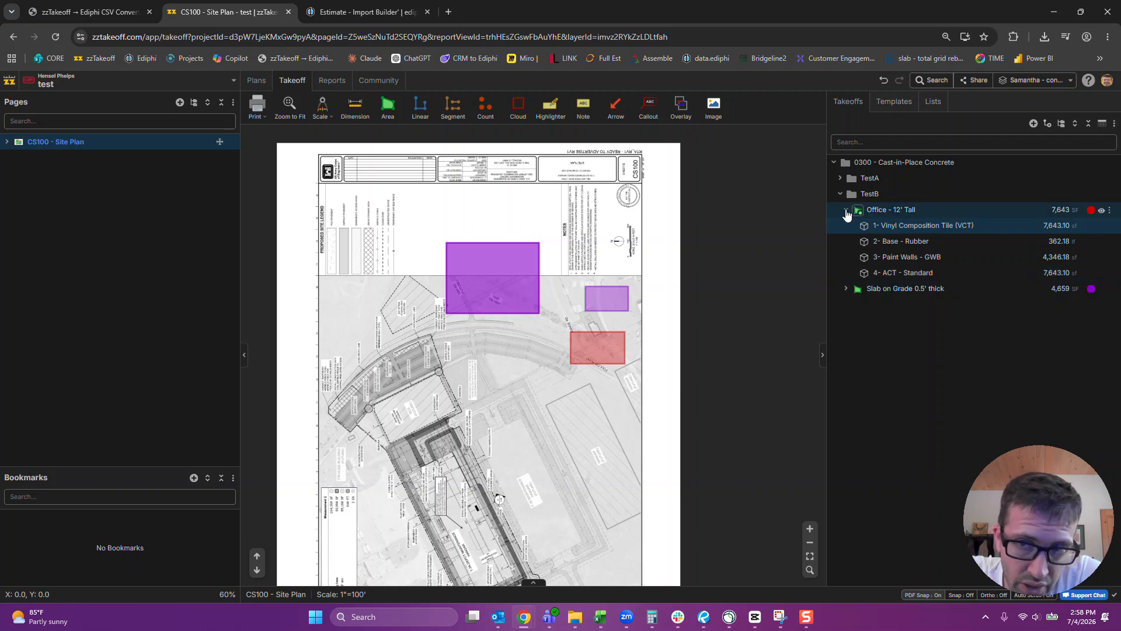
left_click(600, 356)
left_click(850, 292)
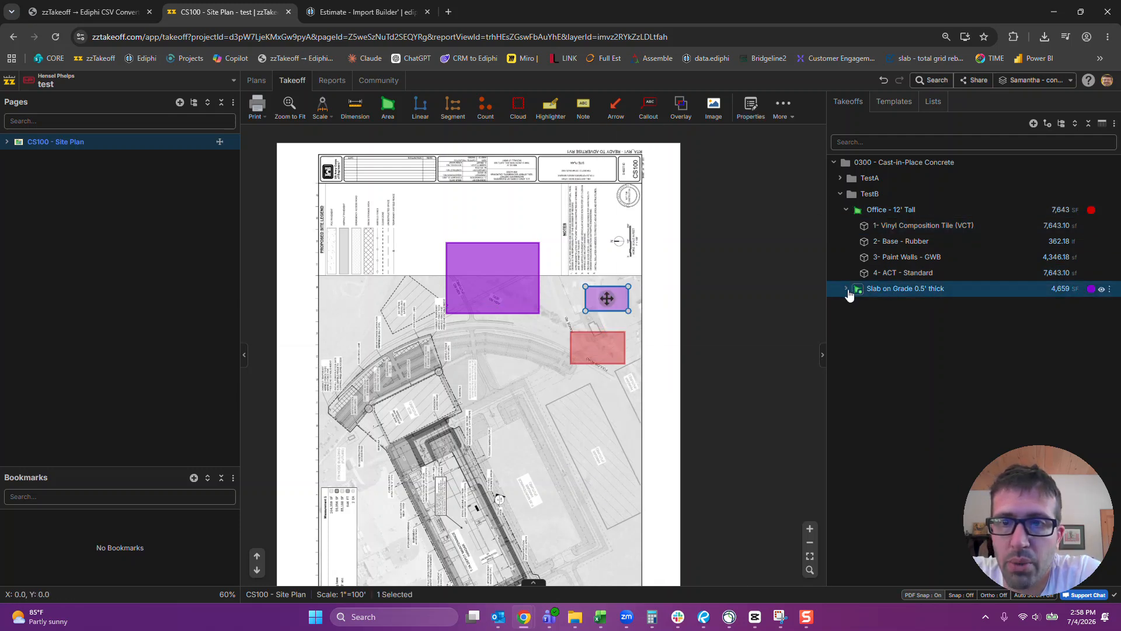
left_click(845, 289)
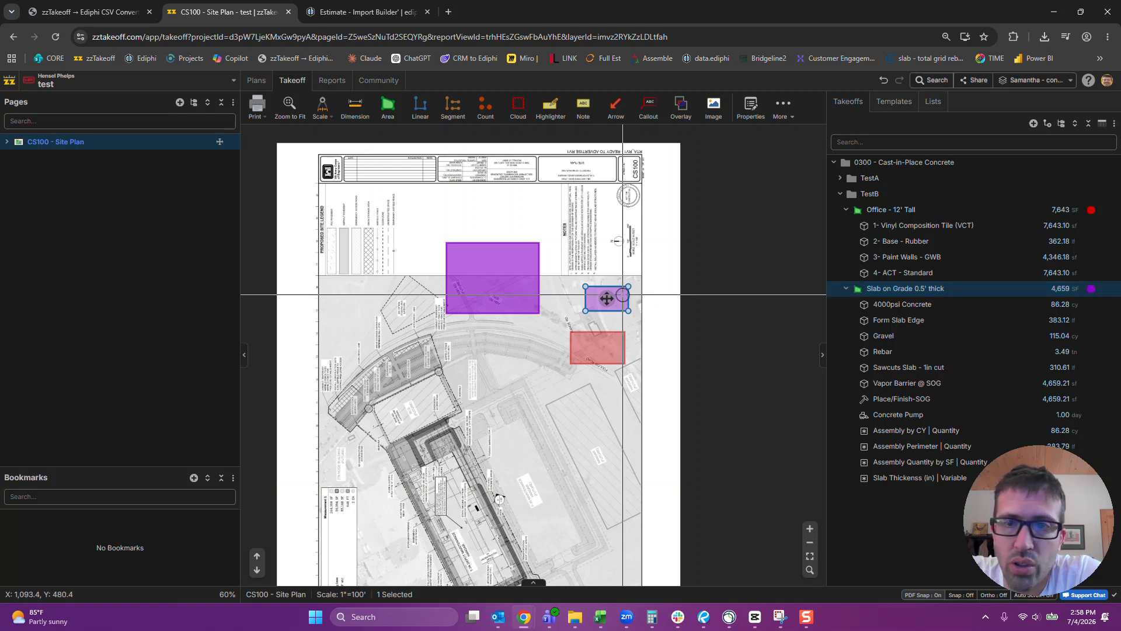
left_click(636, 248)
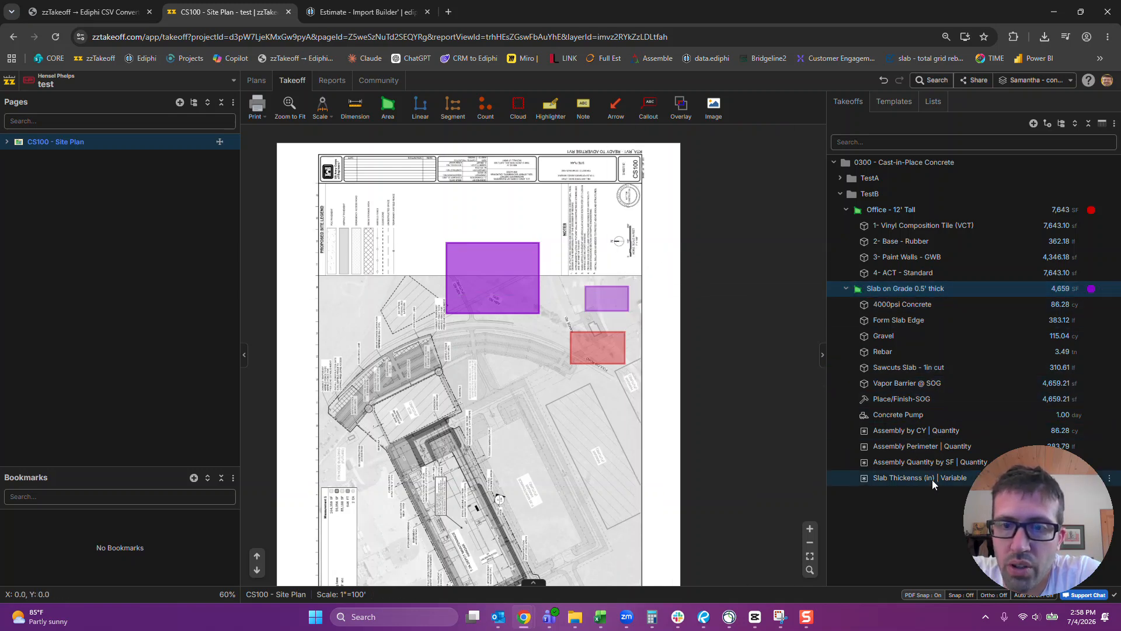
left_click(845, 288)
left_click(841, 210)
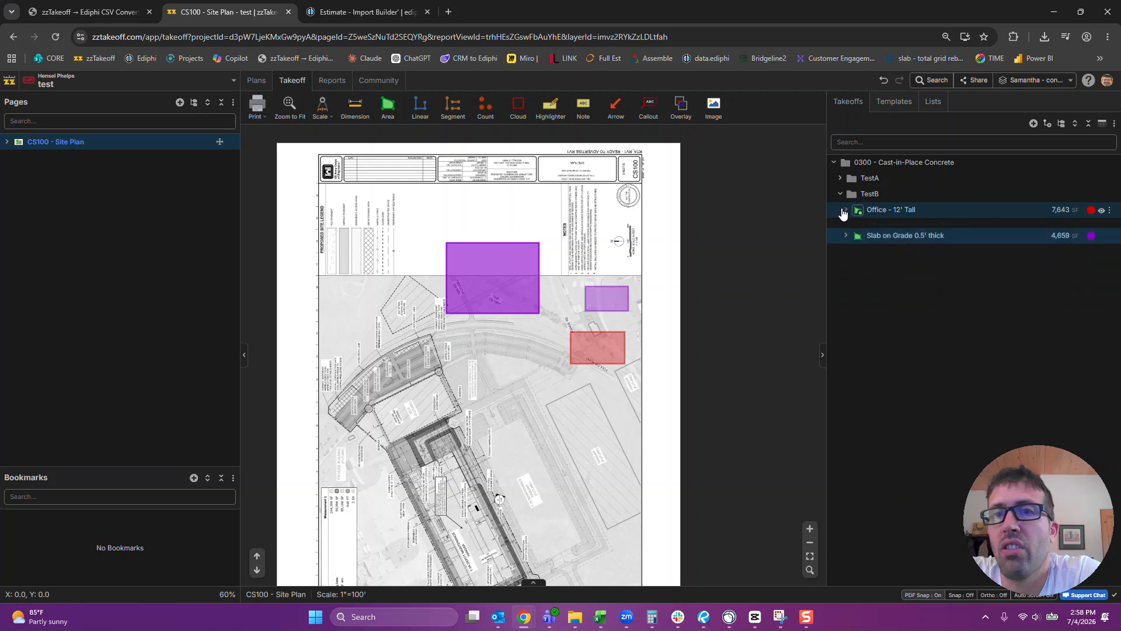
Switch to the Ediphi estimate and check the TestA and TestB labels in its use group settings, closing them without changes.
left_click(343, 12)
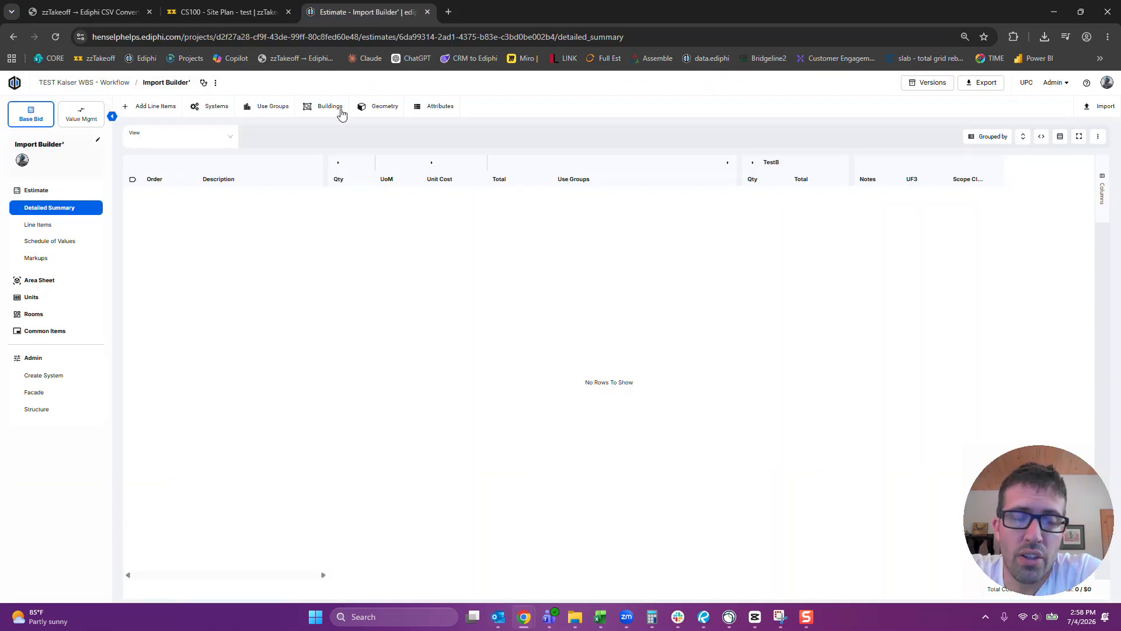
mouse_move(276, 114)
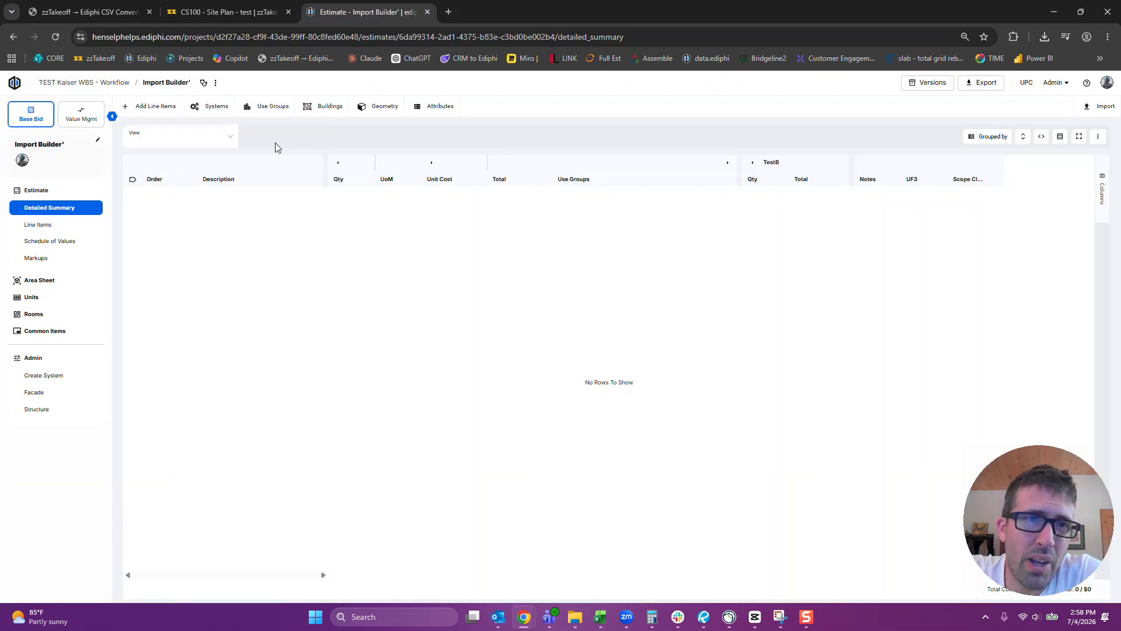
left_click(276, 144)
left_click(528, 209)
left_click(540, 195)
left_click(538, 211)
left_click(540, 197)
left_click(540, 210)
left_click(540, 195)
left_click(541, 211)
left_click(541, 195)
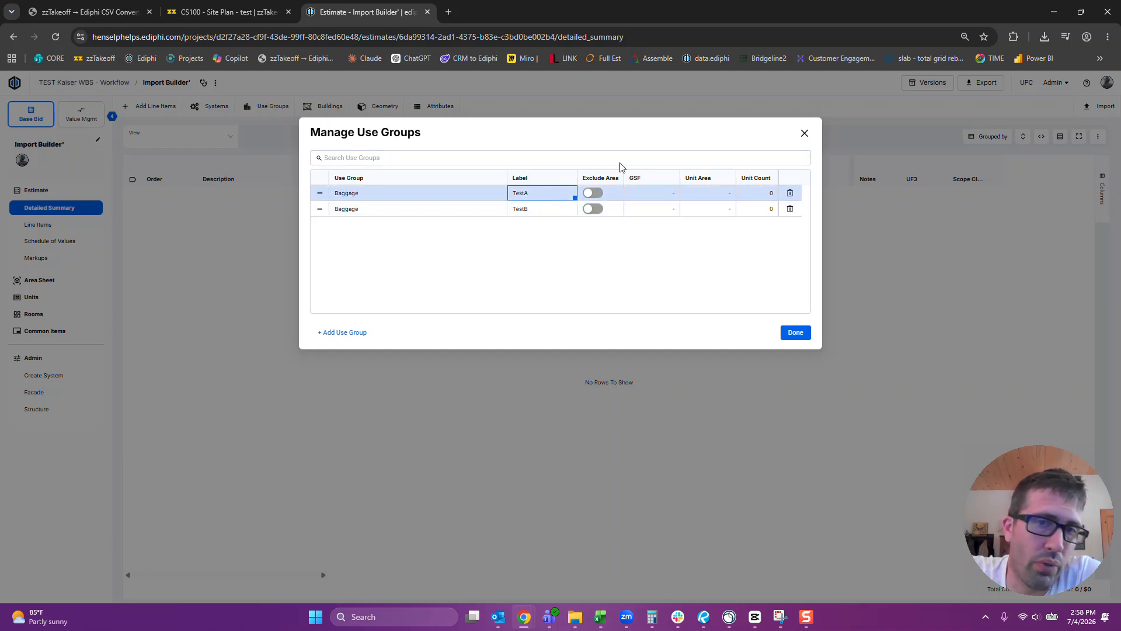
left_click(804, 133)
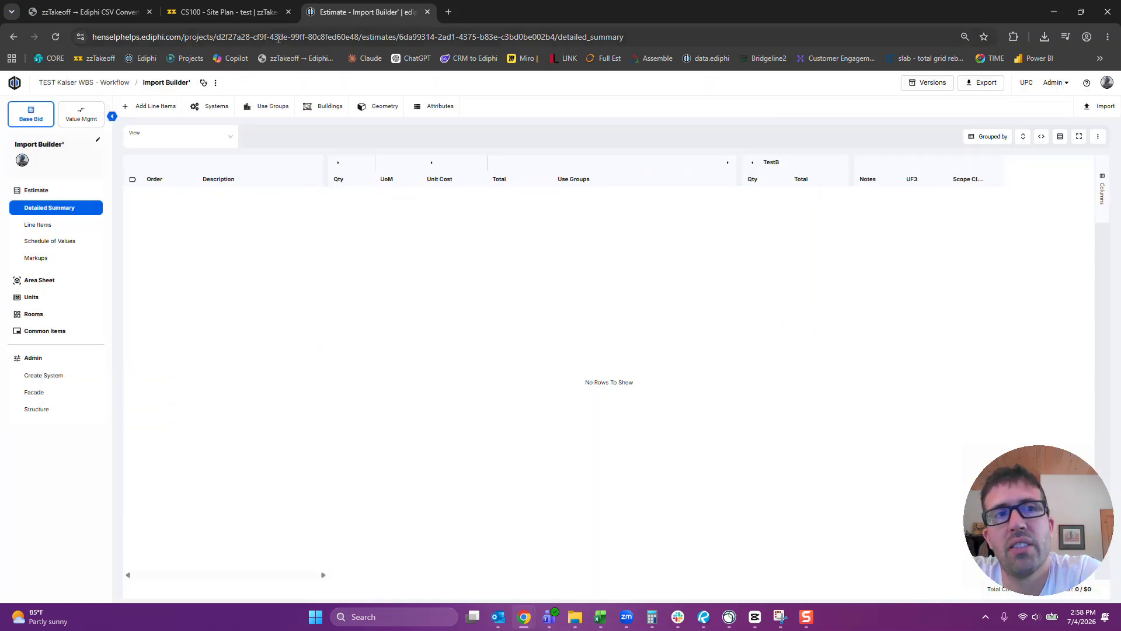
Back in zzTakeoff, check the Use Group options of Slab on Grade 0.5' thick, cancel without changes, and collapse the TestB folder.
left_click(233, 11)
double_click(933, 228)
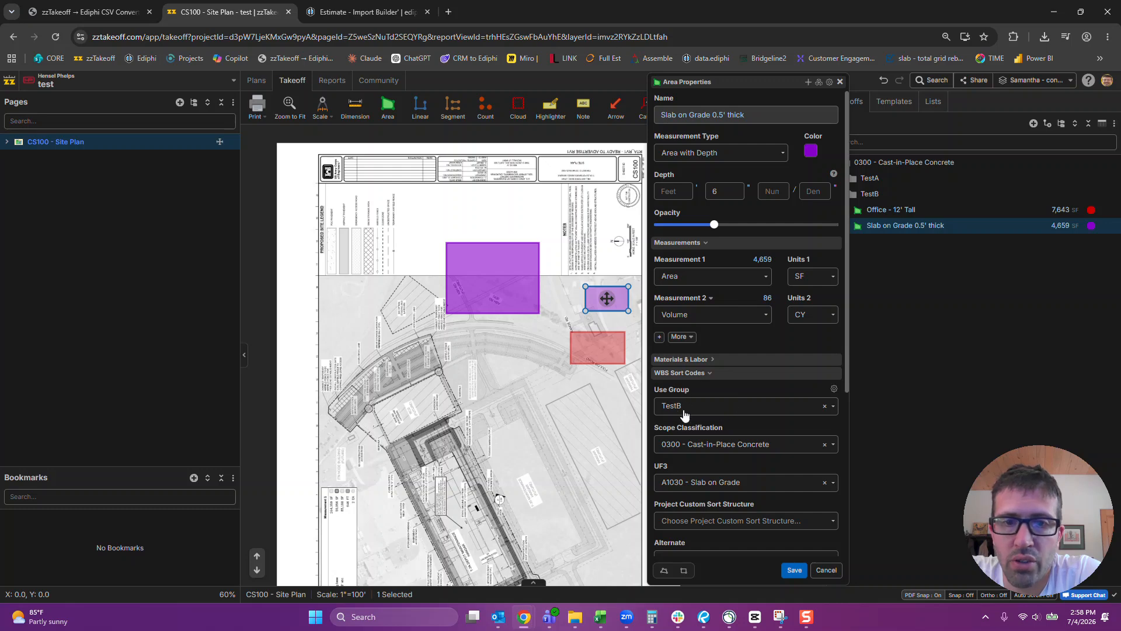
left_click(685, 408)
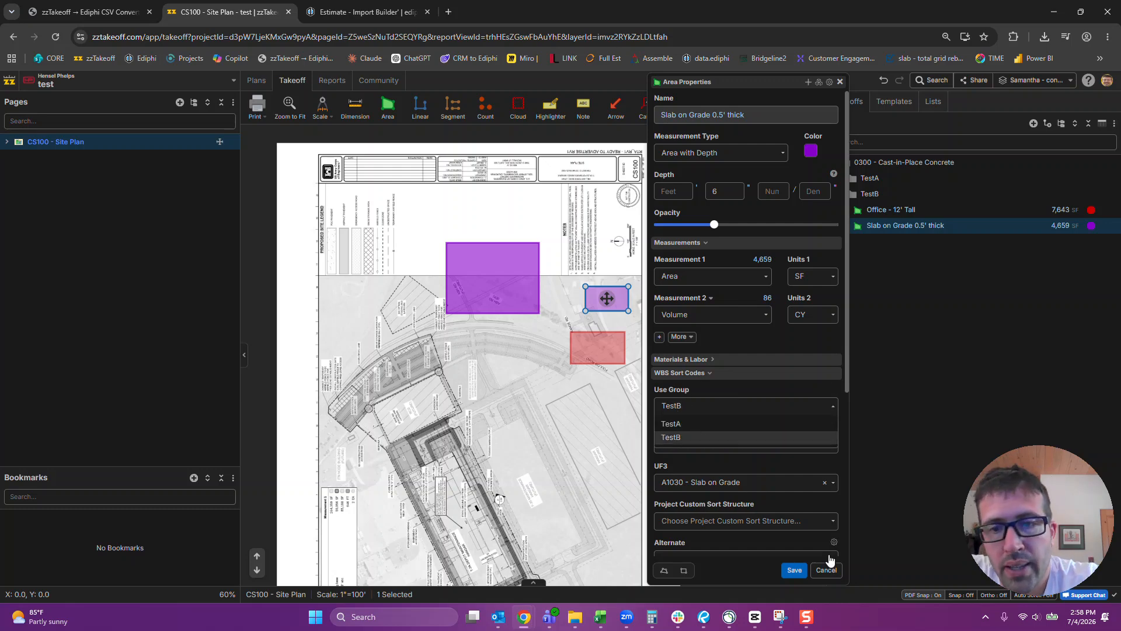
left_click(826, 570)
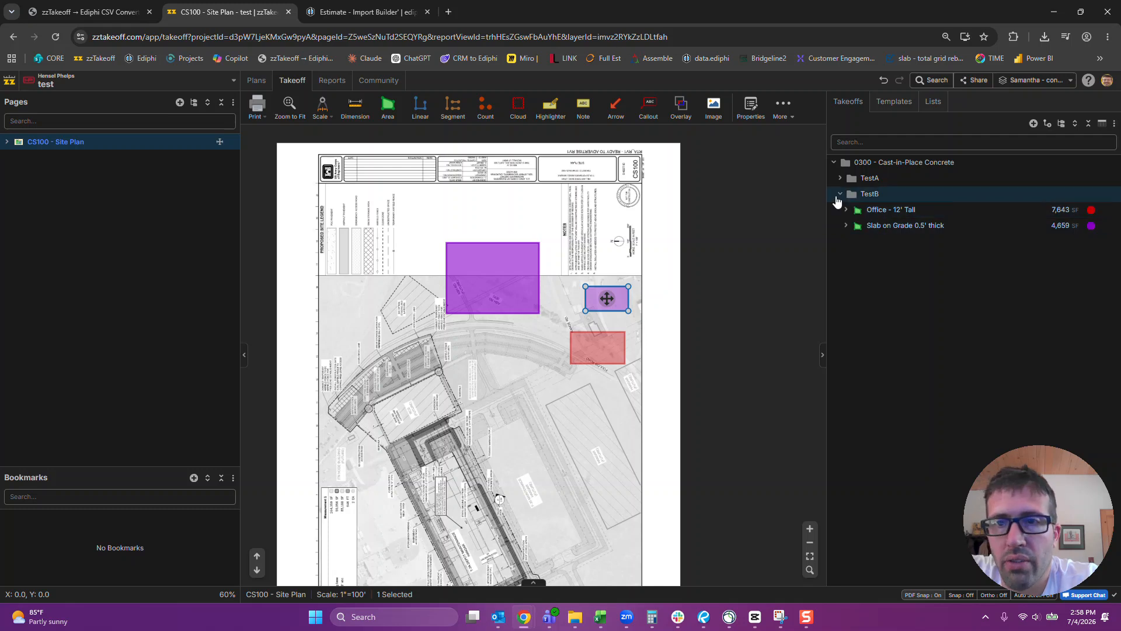
left_click(840, 195)
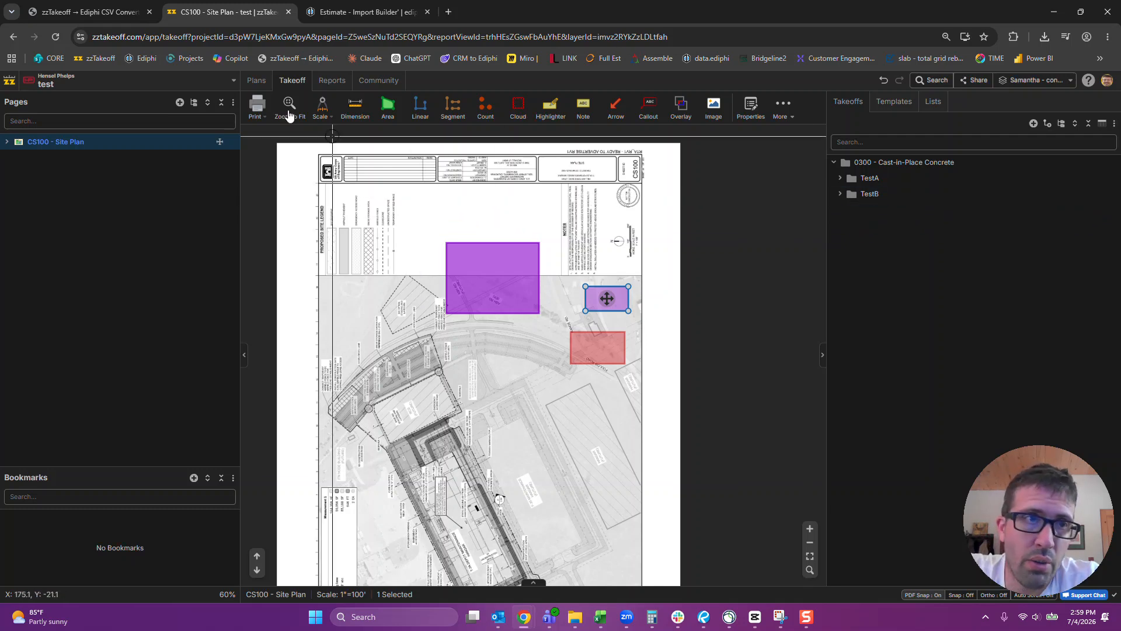
Read the use group reminder on the zzTakeoff-to-Ediphi CSV Converter page, return to the zzTakeoff site plan, and deselect the slab area.
left_click(132, 16)
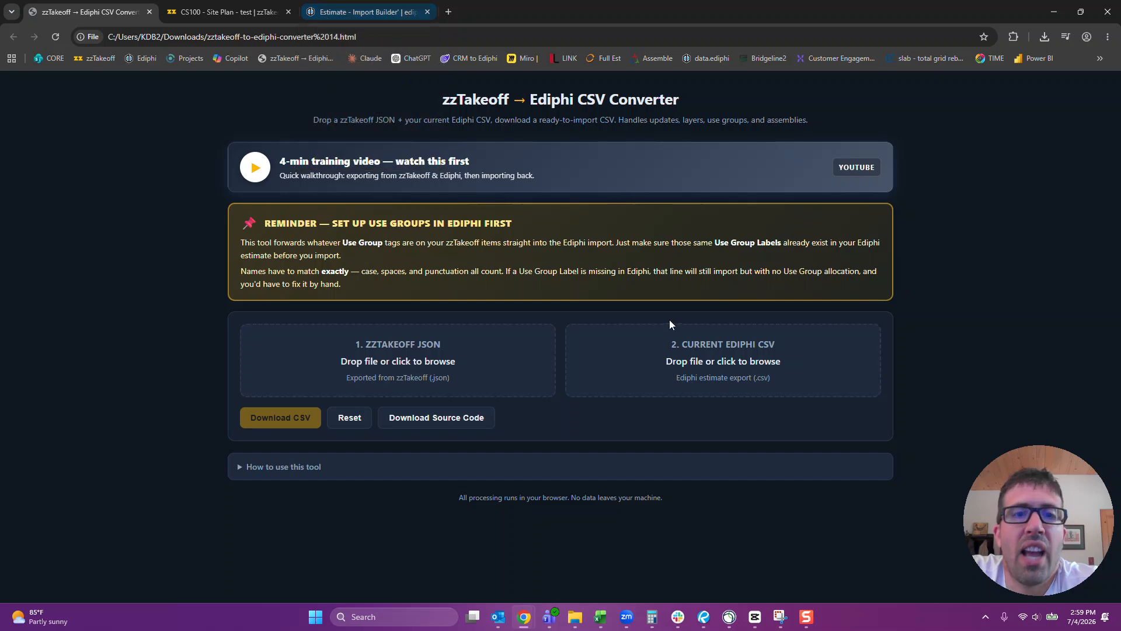
left_click(240, 17)
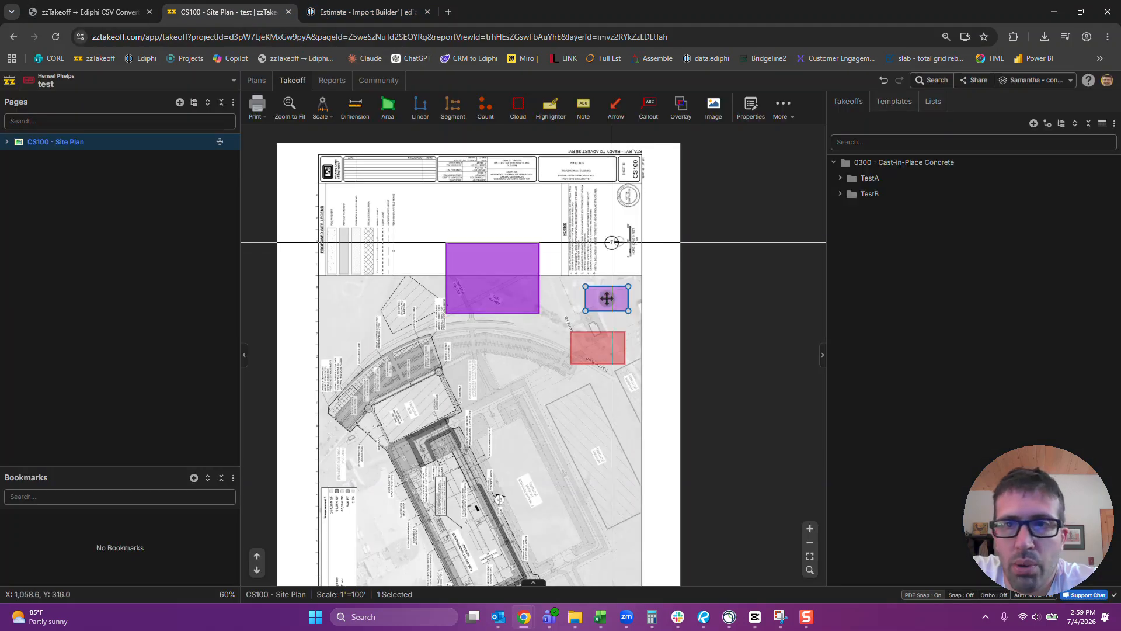
left_click(501, 402)
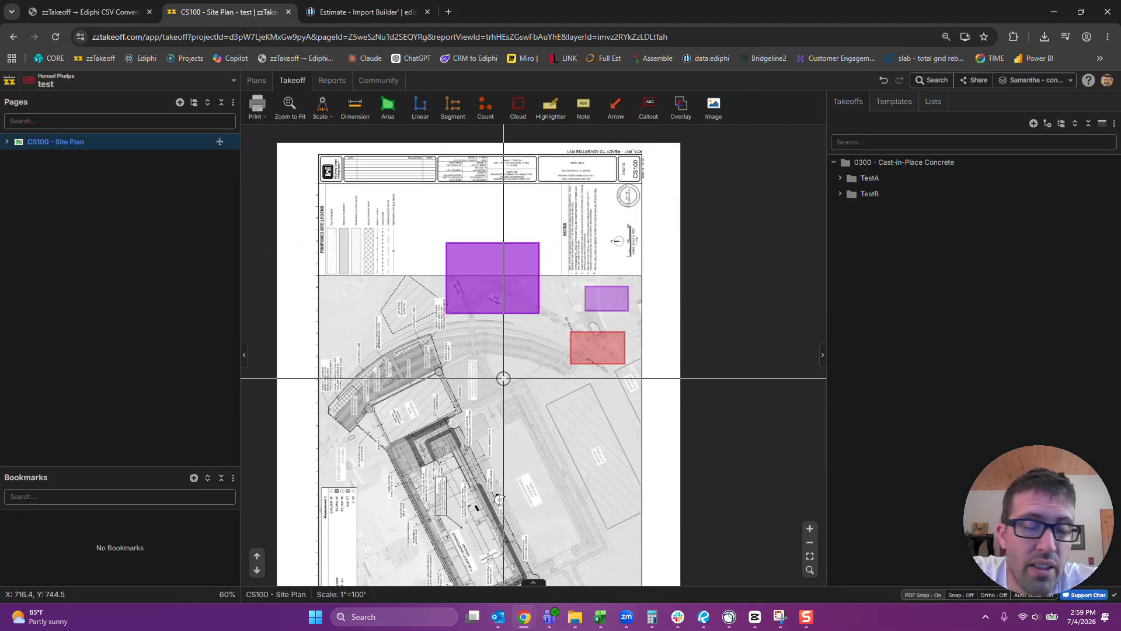
Find Export Project Data to File among the Quick Search tools and export the takeoff project as a JSON file.
right_click(499, 348)
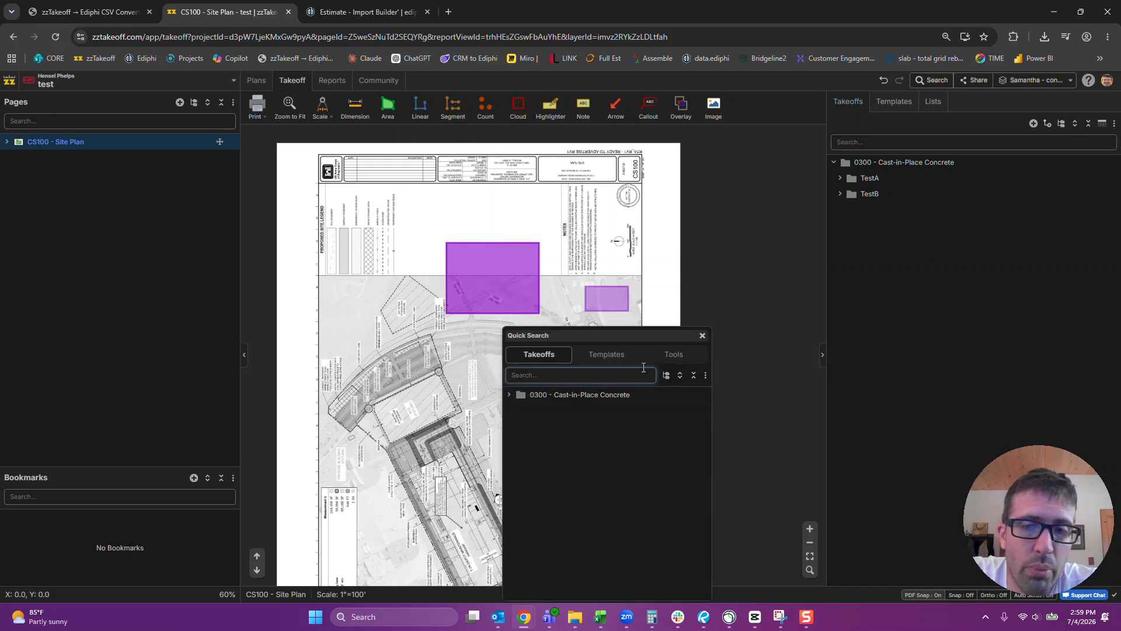
left_click_drag(656, 330, 652, 146)
left_click(669, 169)
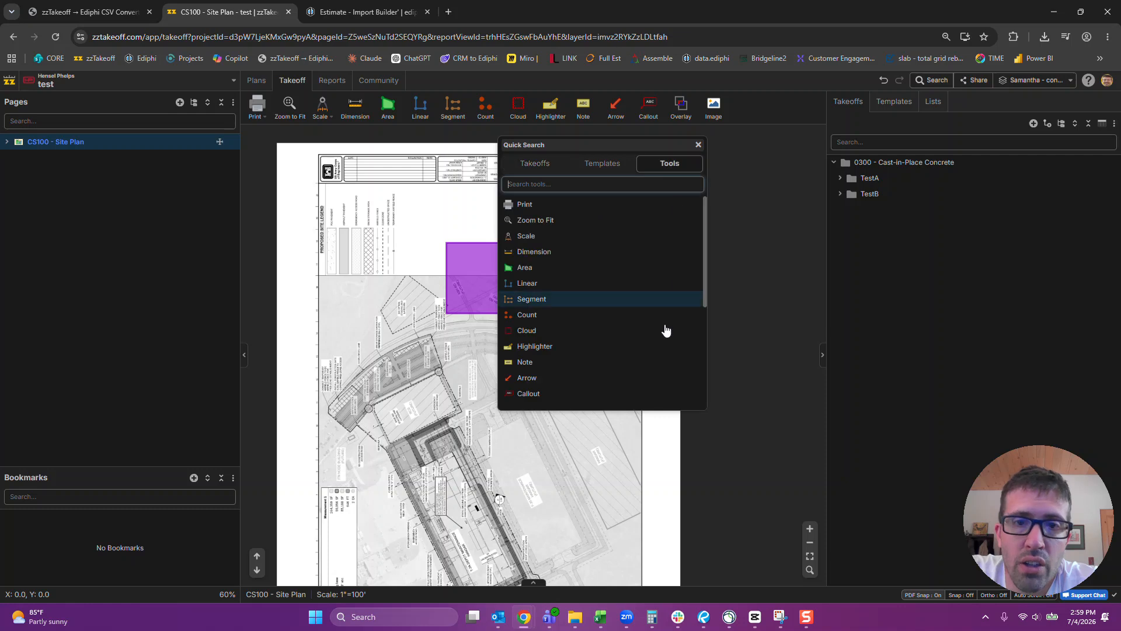
scroll(666, 328, "down", 5)
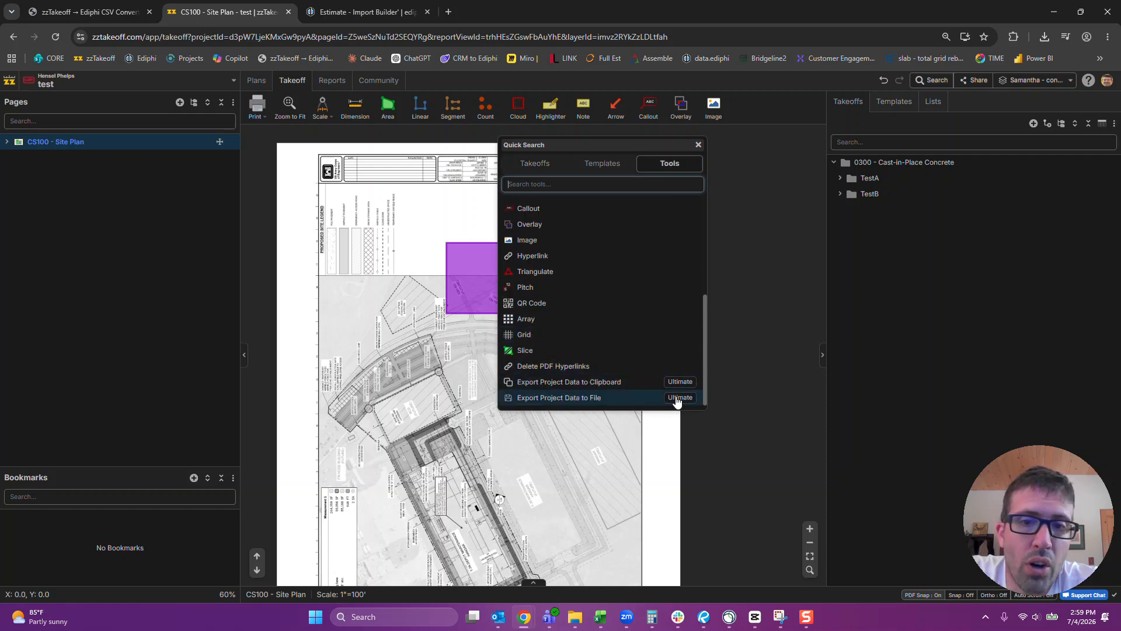
mouse_move(674, 403)
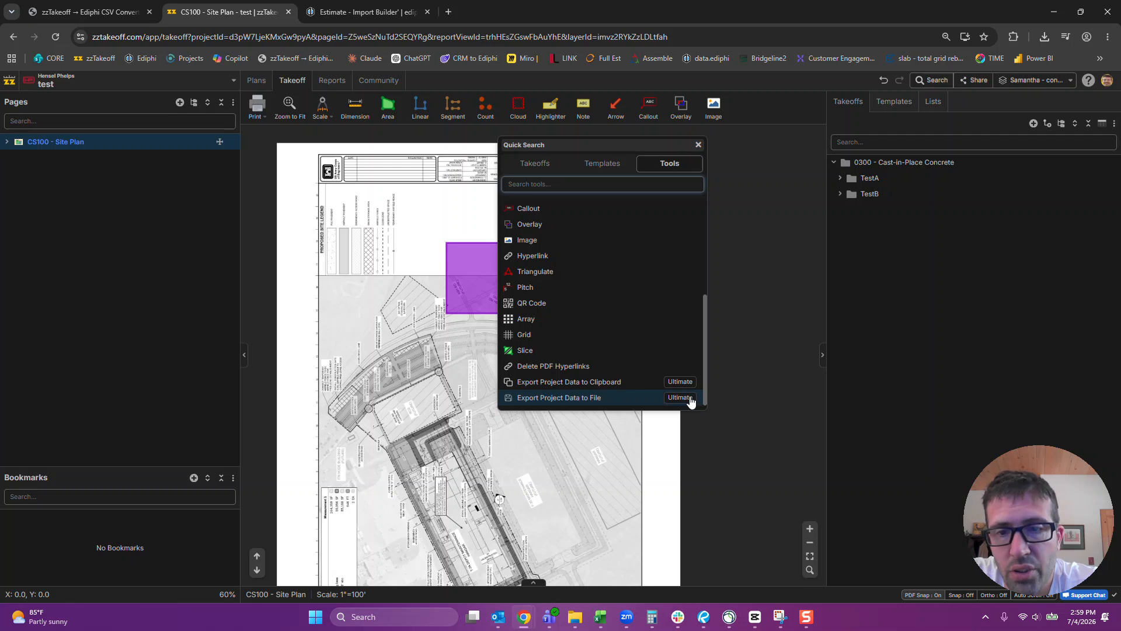
left_click(575, 402)
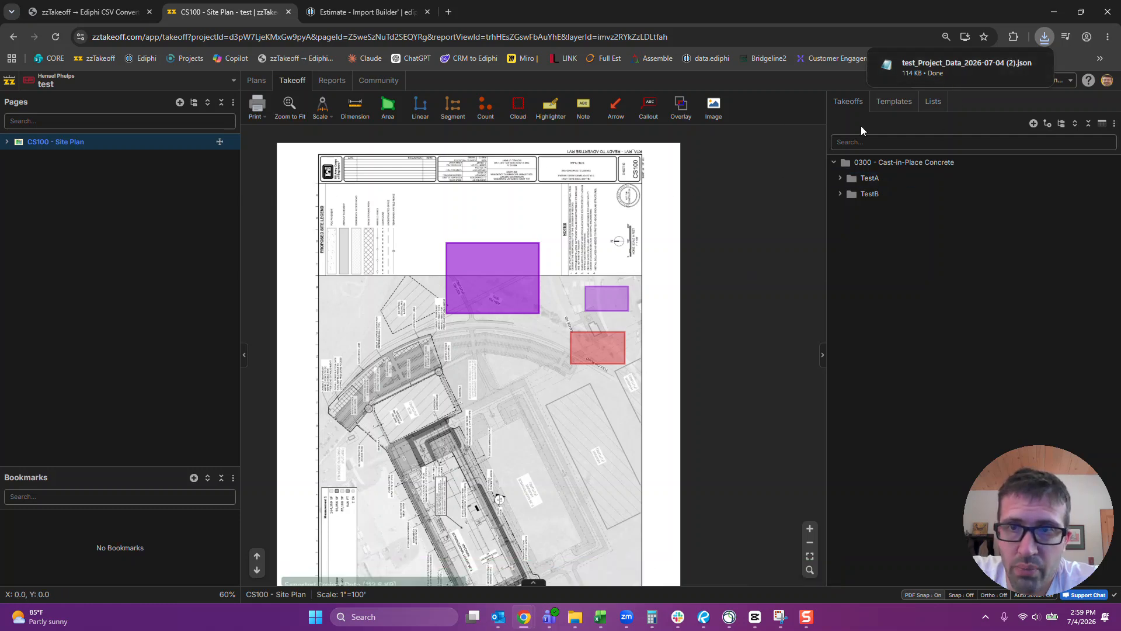
mouse_move(945, 73)
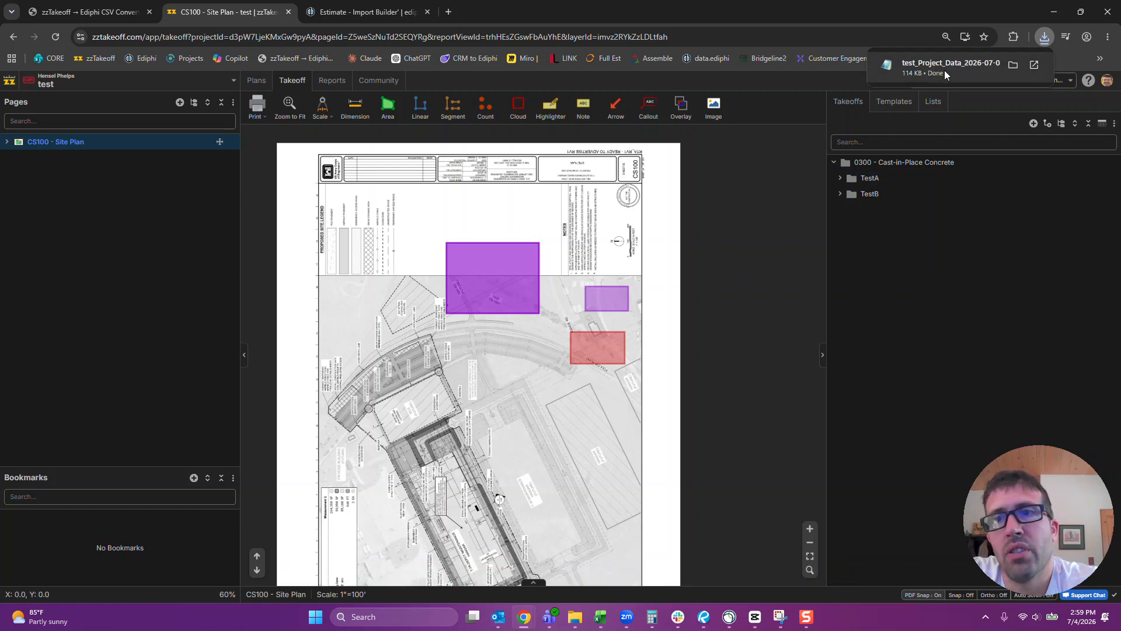
Switch to the Ediphi Import Builder estimate and export its raw data as CSV.
left_click(377, 11)
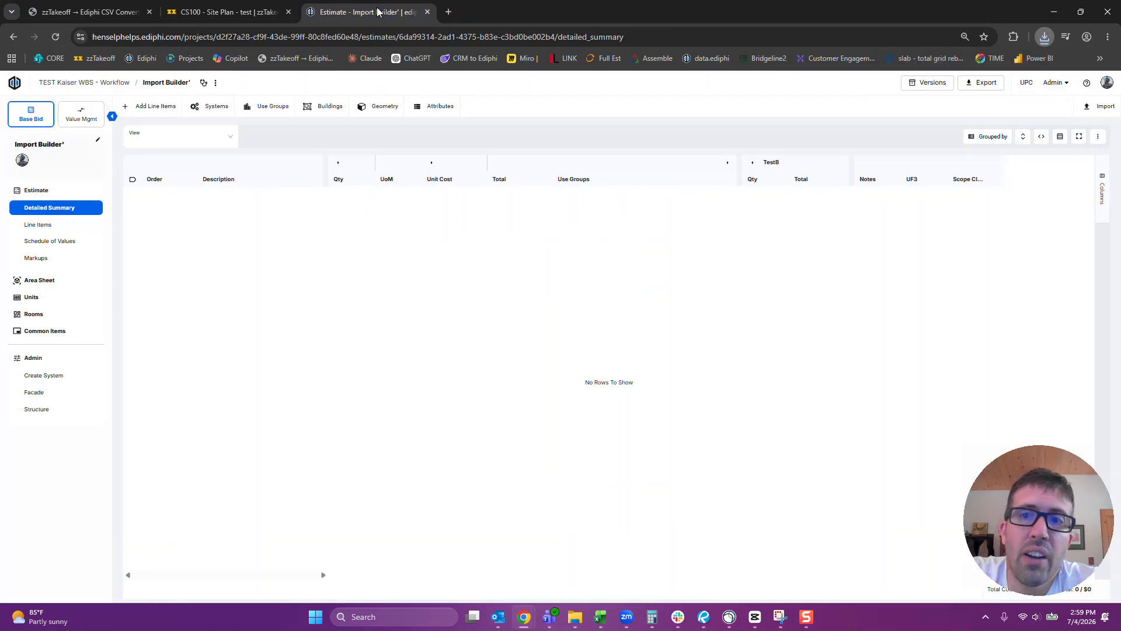
left_click(984, 85)
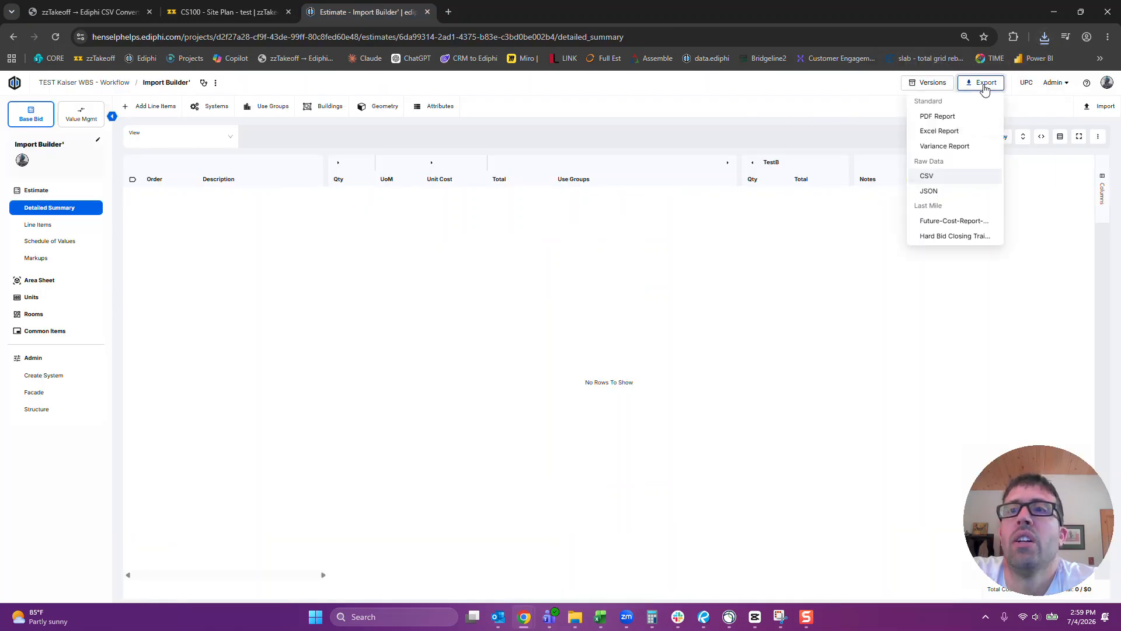
left_click(958, 177)
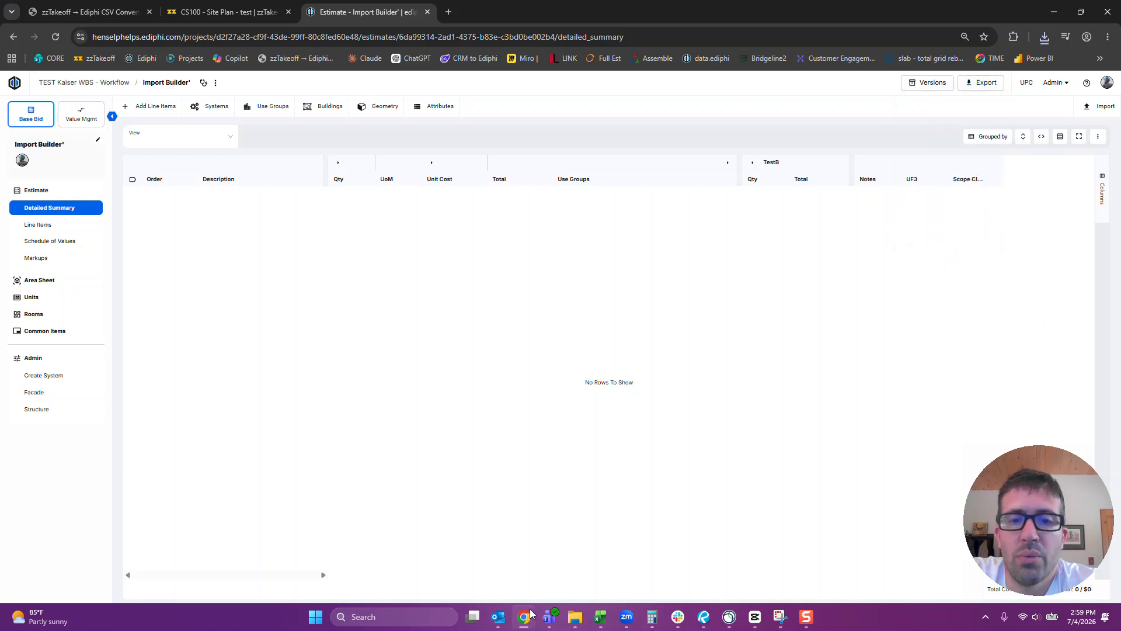
Return to the CSV converter page, bring up the Downloads folder in File Explorer, and move its window clear of the page.
left_click(88, 12)
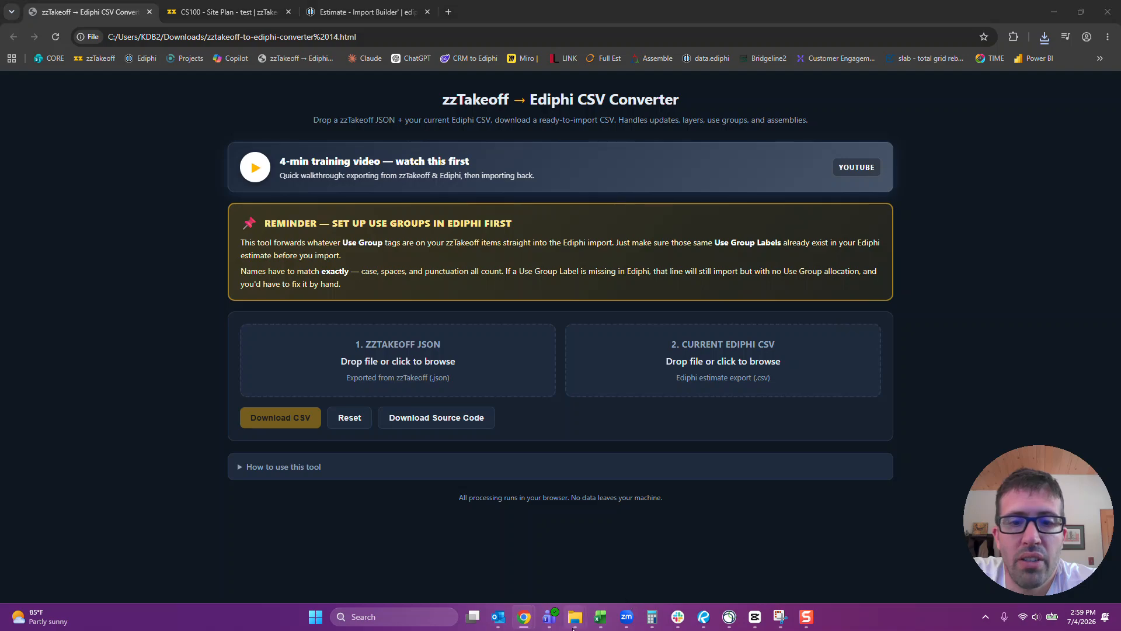
left_click(574, 620)
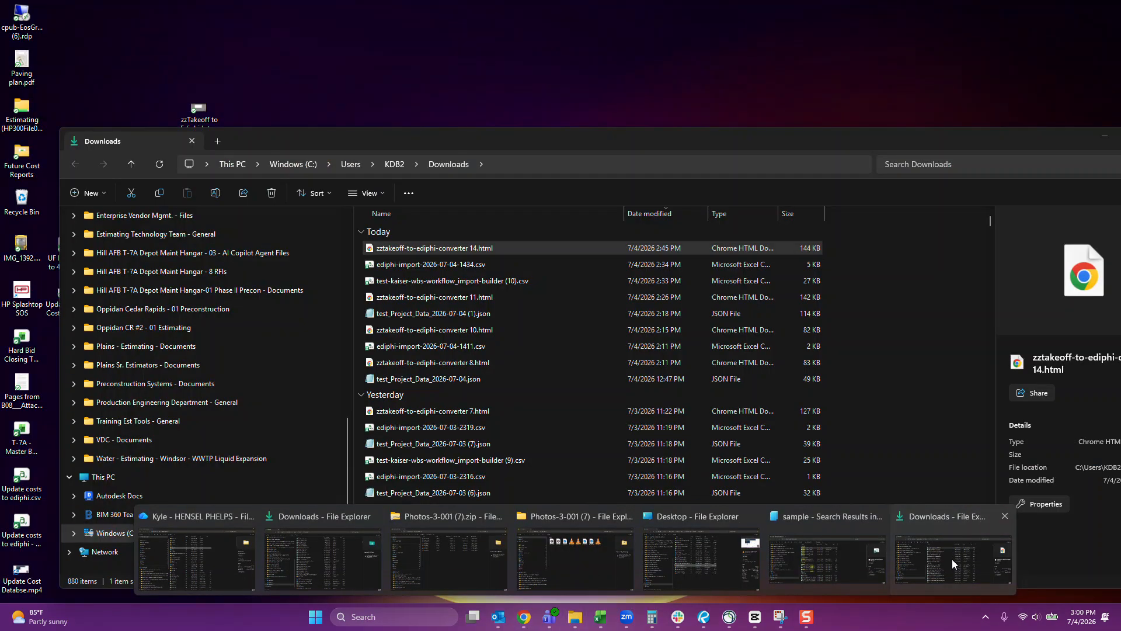
left_click(952, 560)
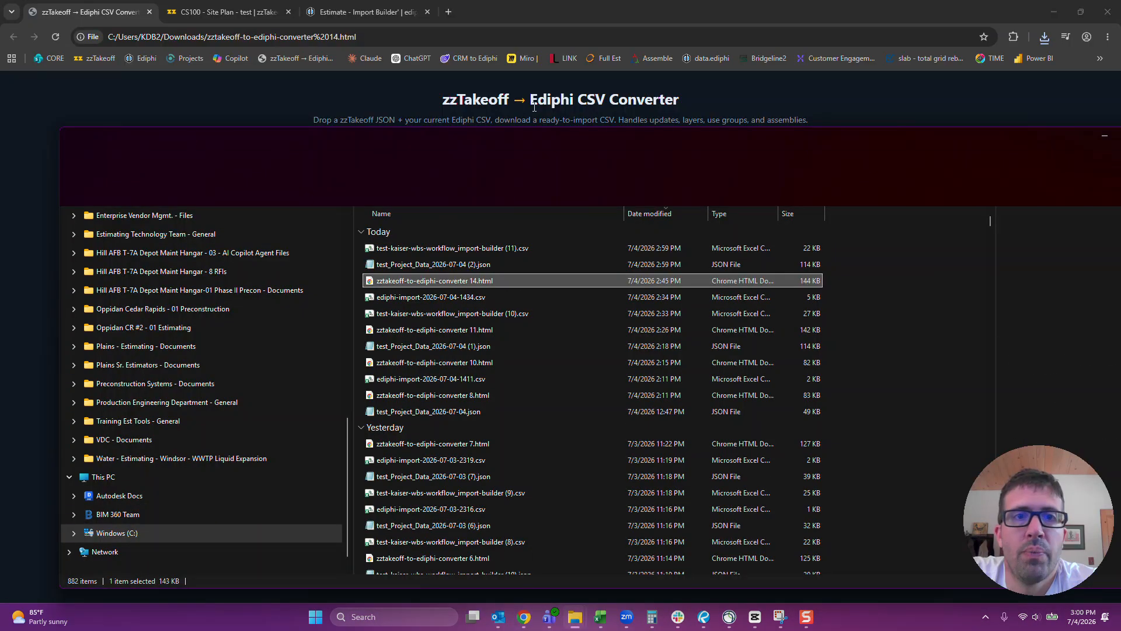
left_click_drag(544, 142, 517, 0)
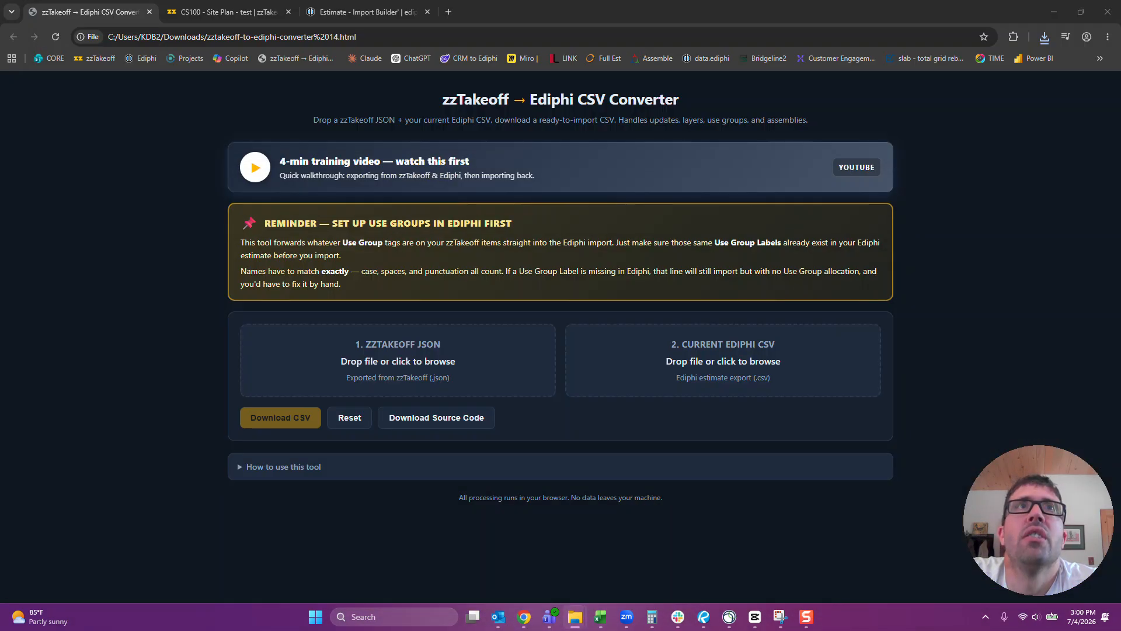
Load test_Project_Data_2026-07-04 (2).json as the zzTakeoff JSON and test-kaiser-wbs-workflow_import-builder (11).csv as the current Ediphi CSV.
left_click_drag(641, 254, 403, 349)
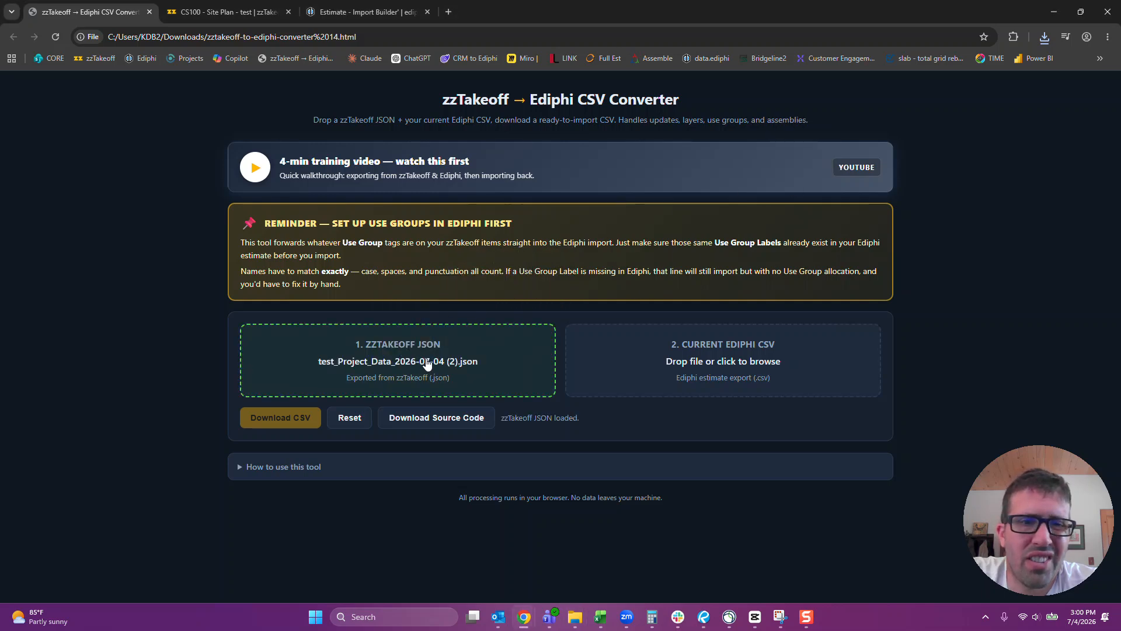
left_click_drag(786, 205, 733, 366)
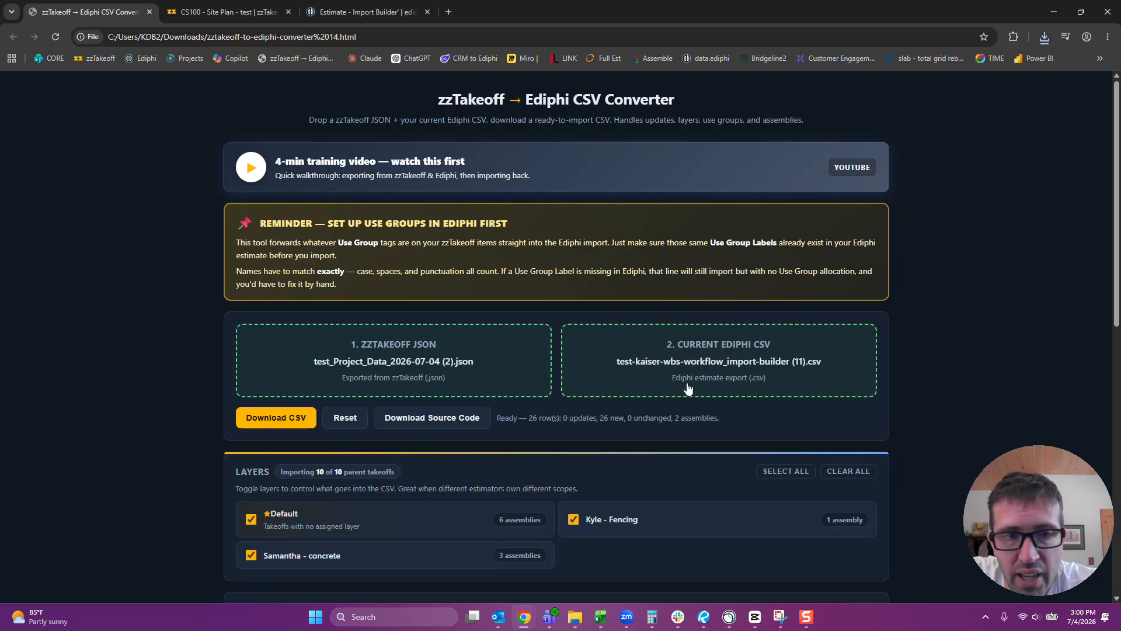
Try the layer toggles by clearing all layers from the import and selecting all of them again.
scroll(683, 390, "down", 1)
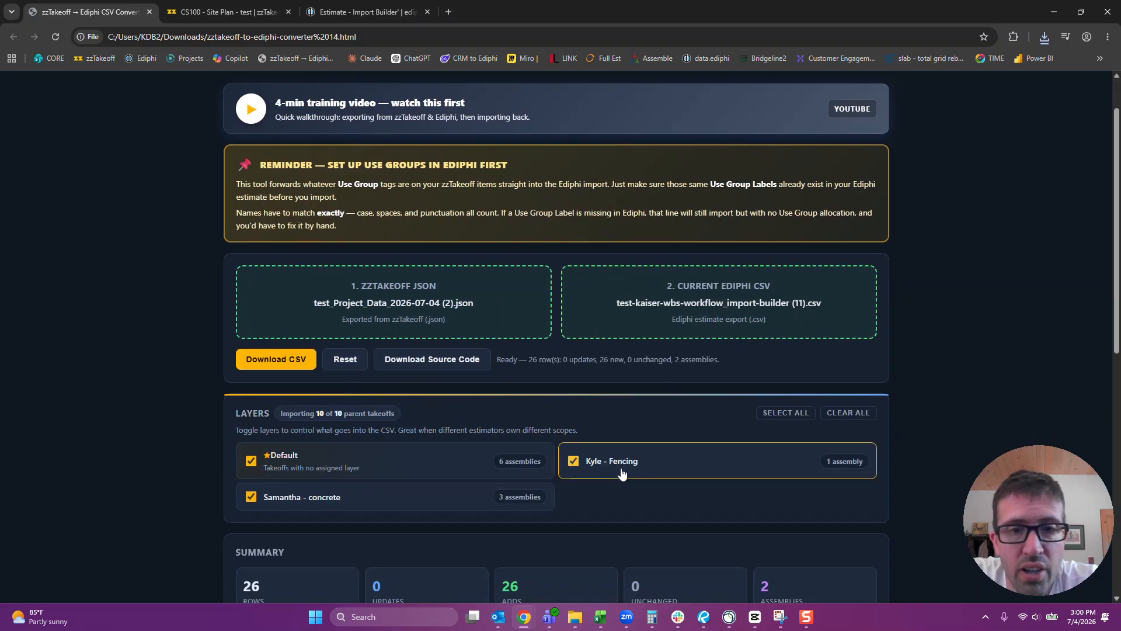
scroll(630, 468, "down", 1)
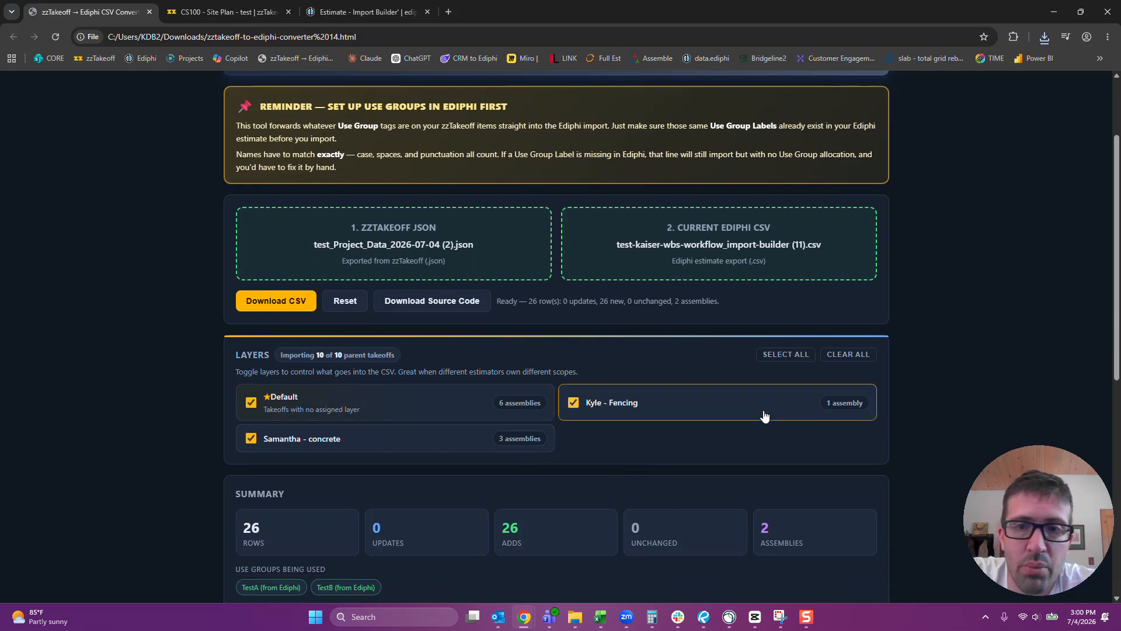
scroll(515, 407, "down", 1)
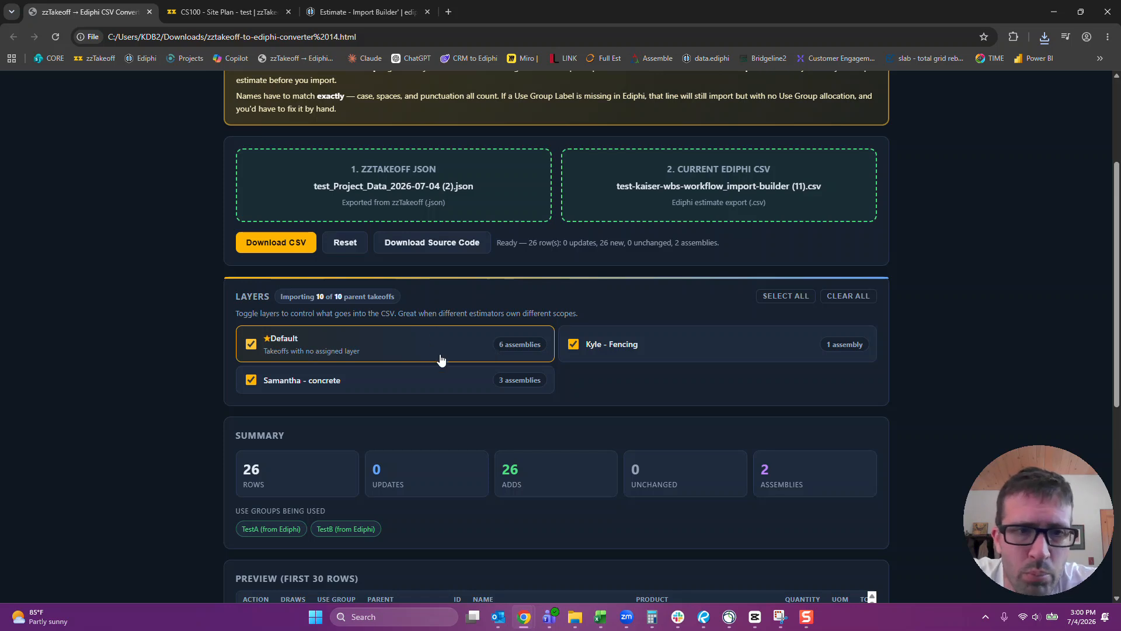
left_click(251, 345)
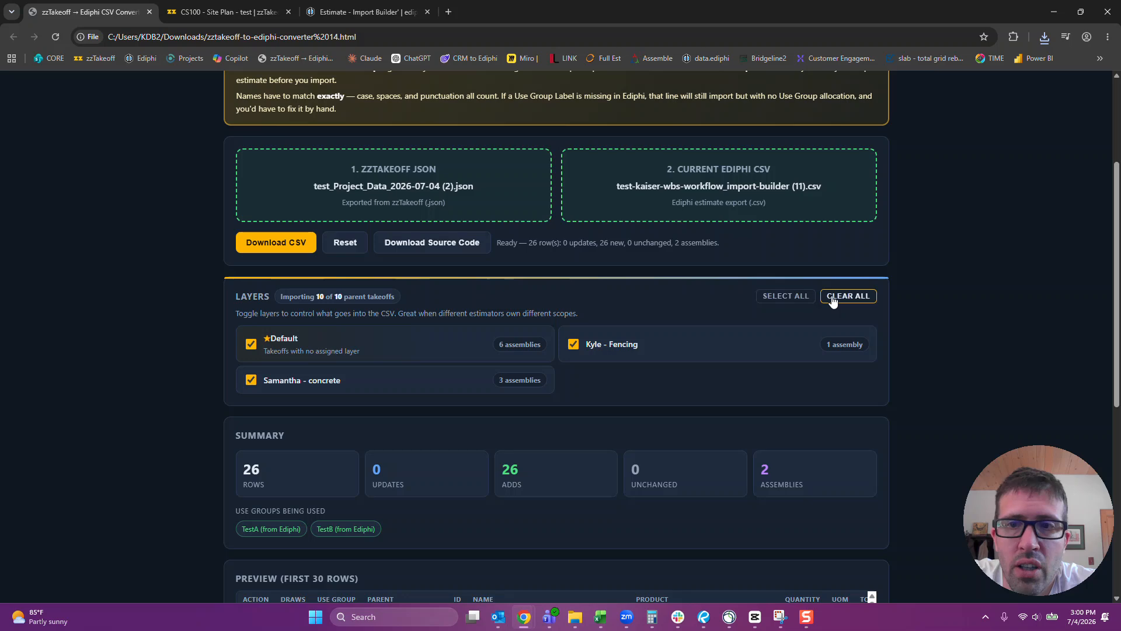
left_click(850, 295)
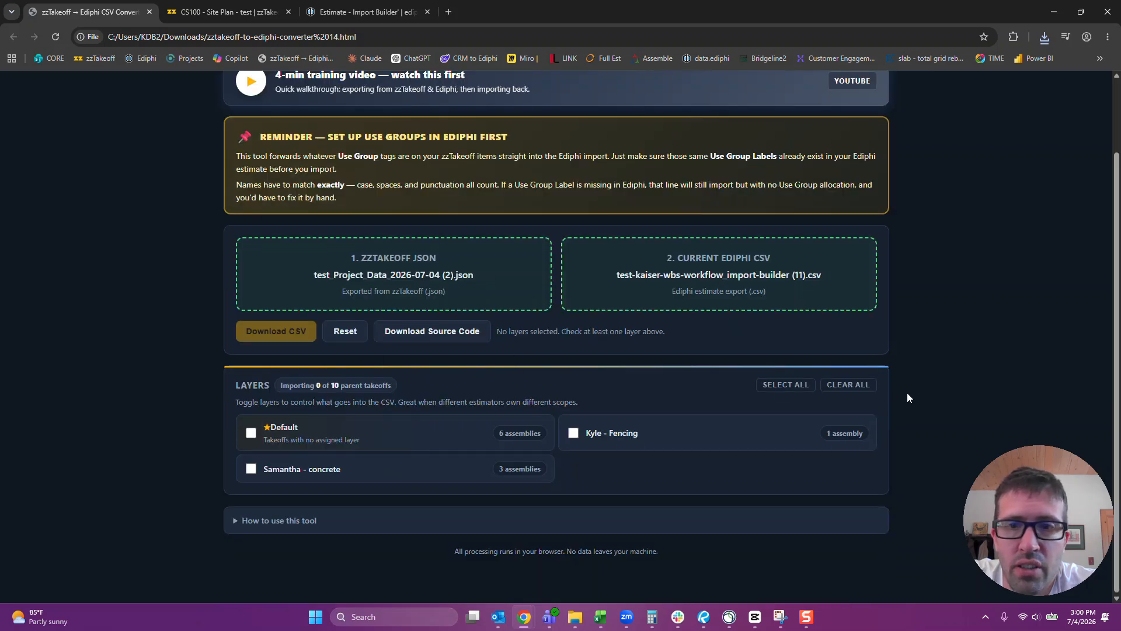
left_click(785, 386)
Review the converter's summary, use groups and preview rows, including the child items of the Office and Slab on Grade assemblies.
scroll(506, 457, "down", 1)
scroll(497, 449, "down", 1)
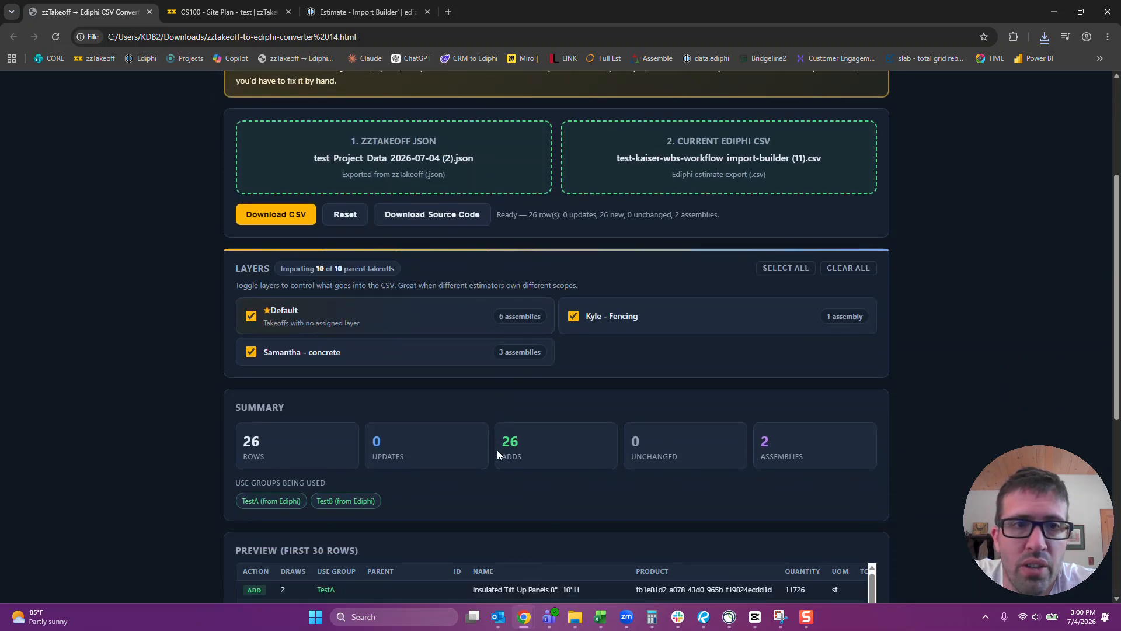
scroll(461, 270, "up", 3)
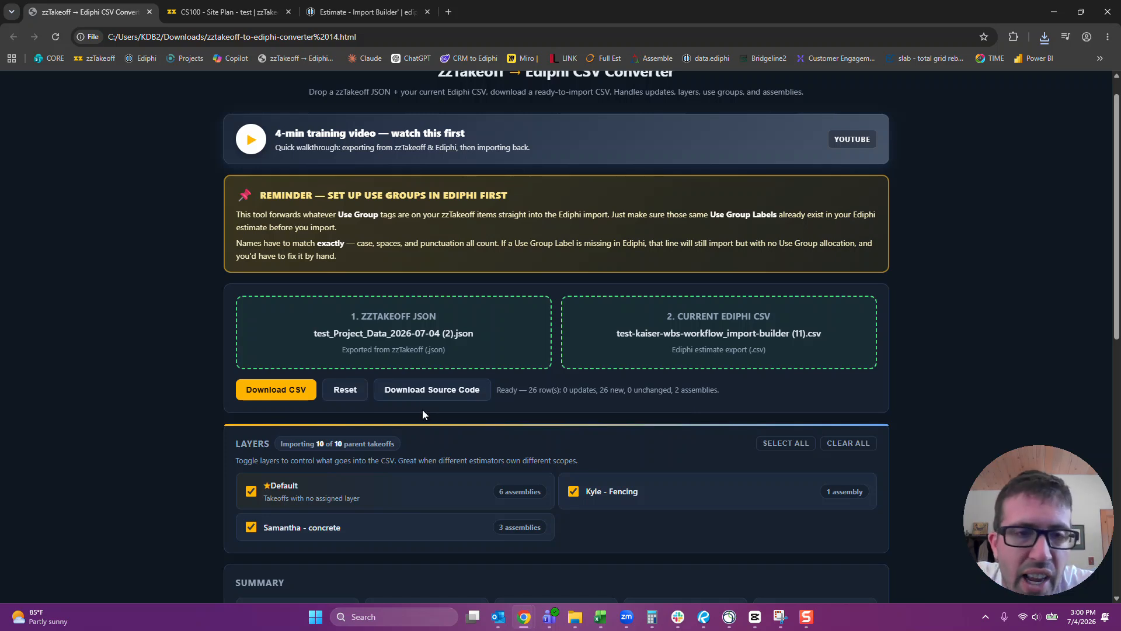
scroll(443, 391, "down", 1)
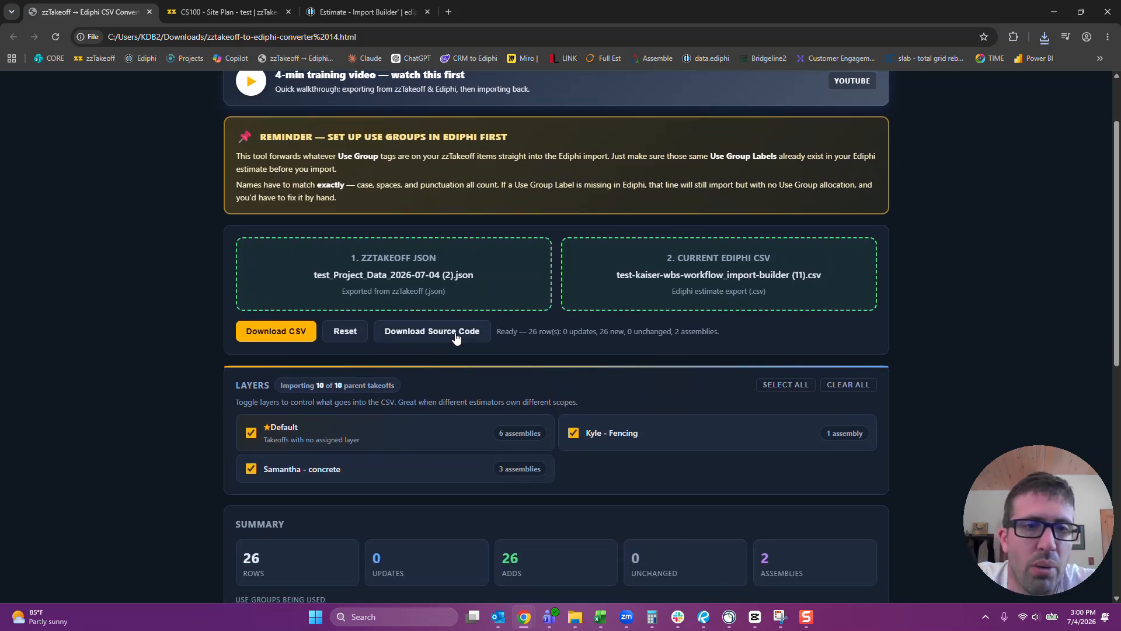
scroll(455, 339, "down", 5)
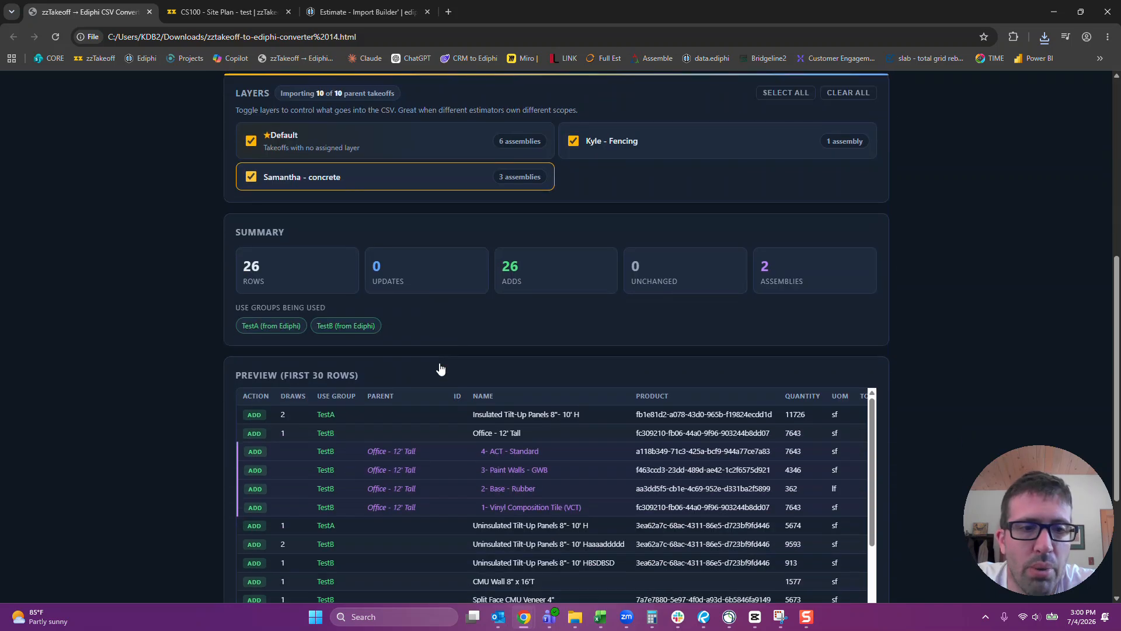
scroll(439, 368, "down", 1)
scroll(170, 387, "down", 2)
scroll(390, 376, "down", 5)
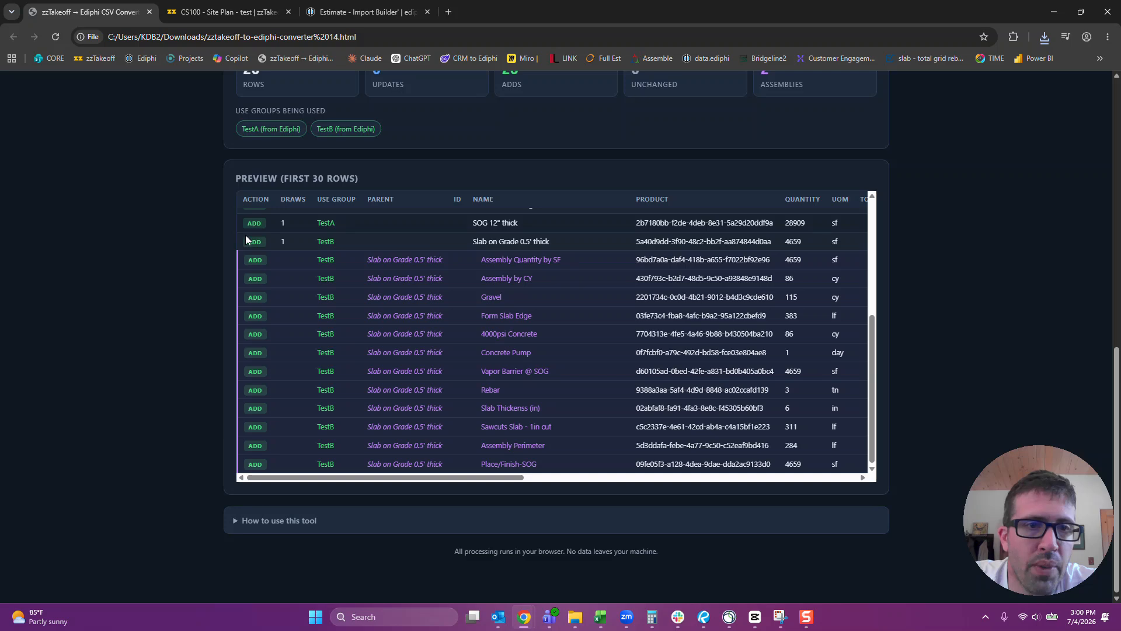
scroll(548, 404, "up", 4)
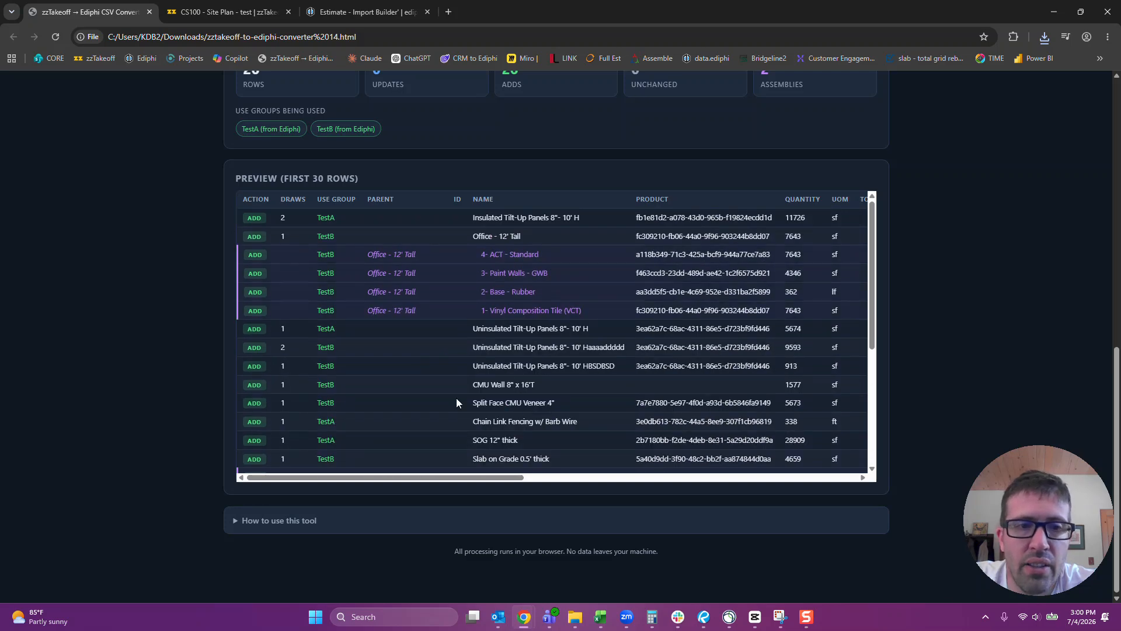
scroll(458, 398, "down", 3)
Expand the How to use this tool instructions, read through the numbered steps, and collapse them again.
left_click(237, 521)
scroll(216, 479, "down", 5)
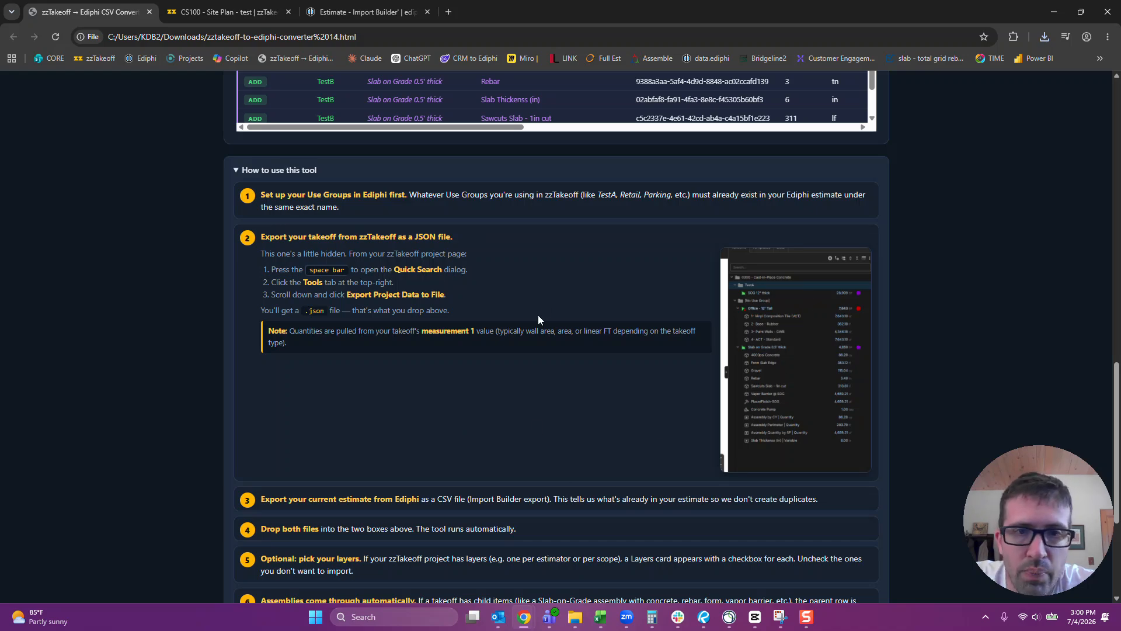
scroll(543, 313, "down", 4)
scroll(475, 335, "up", 4)
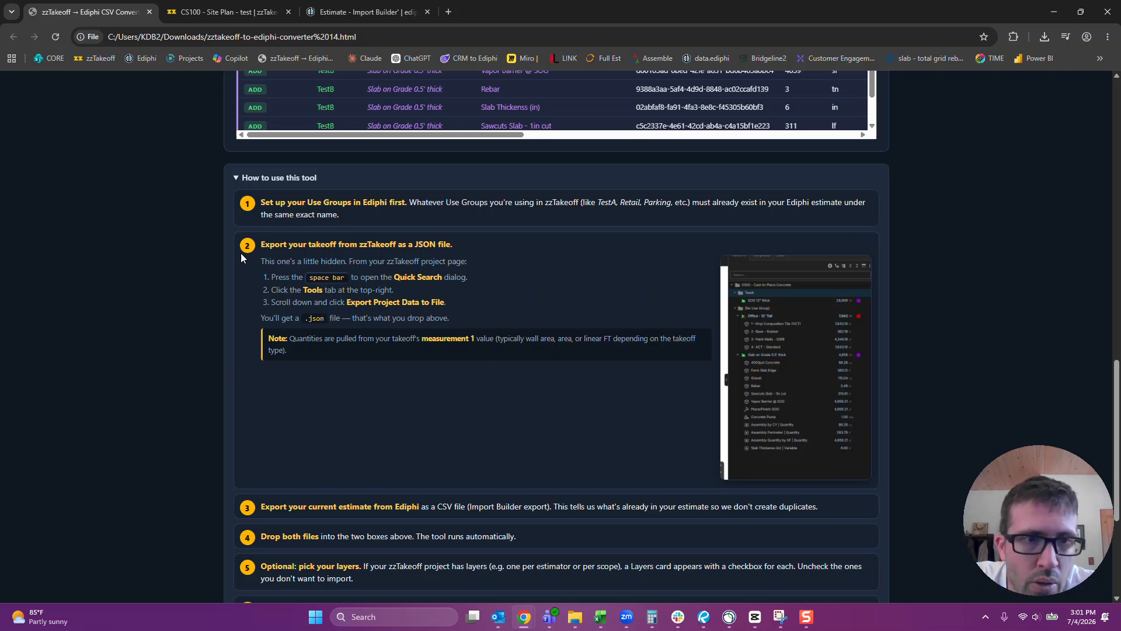
left_click(237, 180)
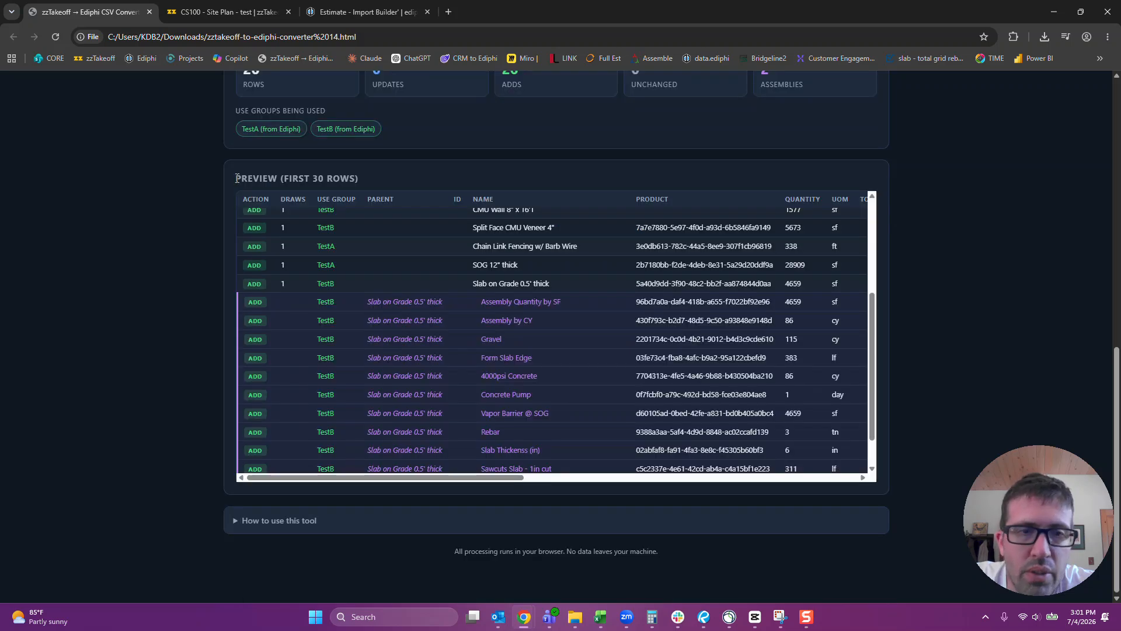
Download the converted Ediphi import CSV and show the file in its folder.
scroll(86, 378, "up", 10)
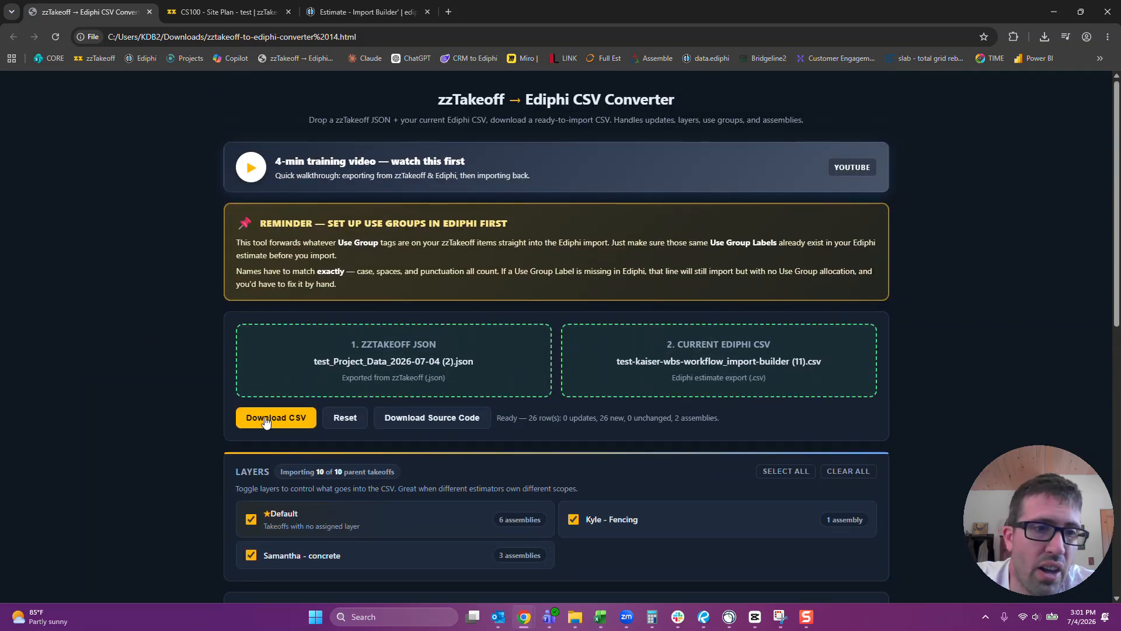
left_click(266, 420)
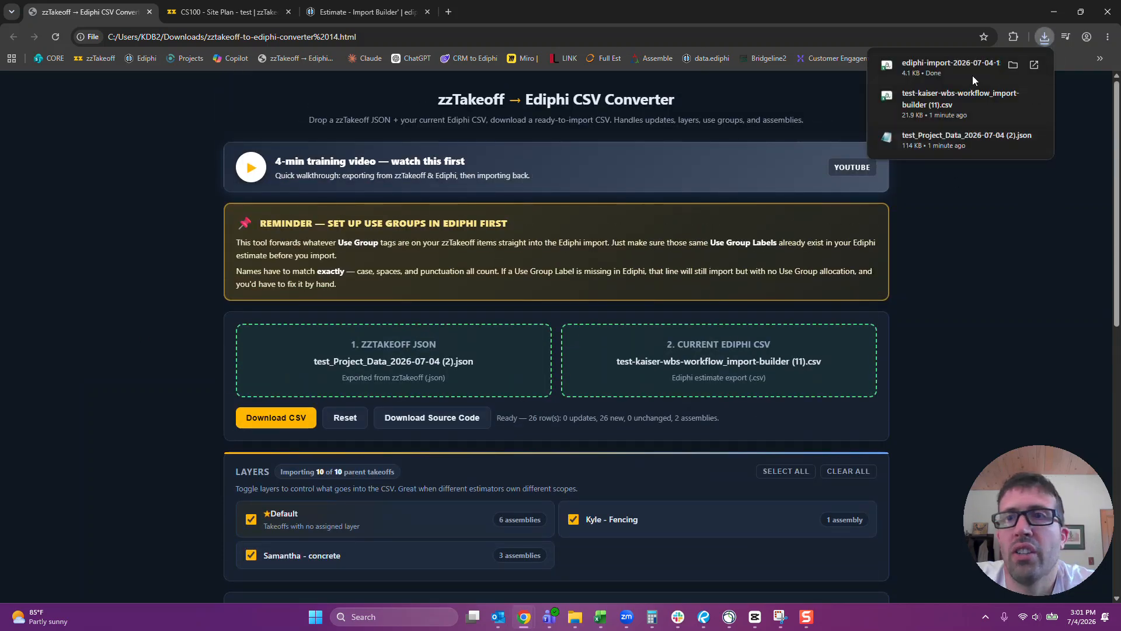
left_click(1014, 64)
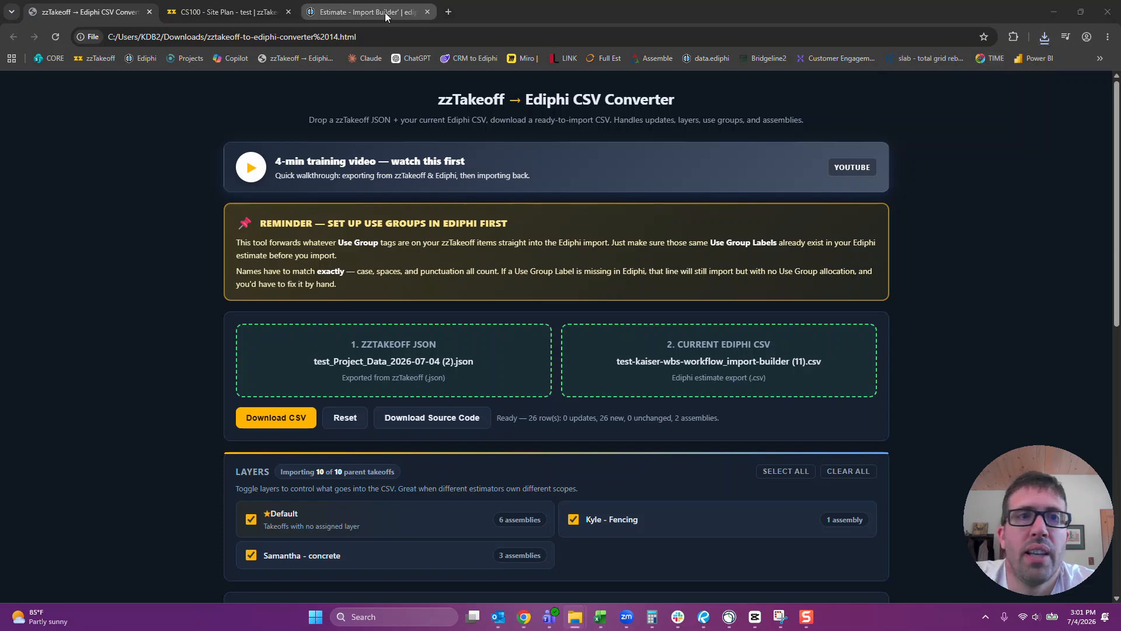
Switch to the Ediphi Import Builder estimate and import the converted CSV file as line items.
left_click(384, 12)
left_click(1101, 107)
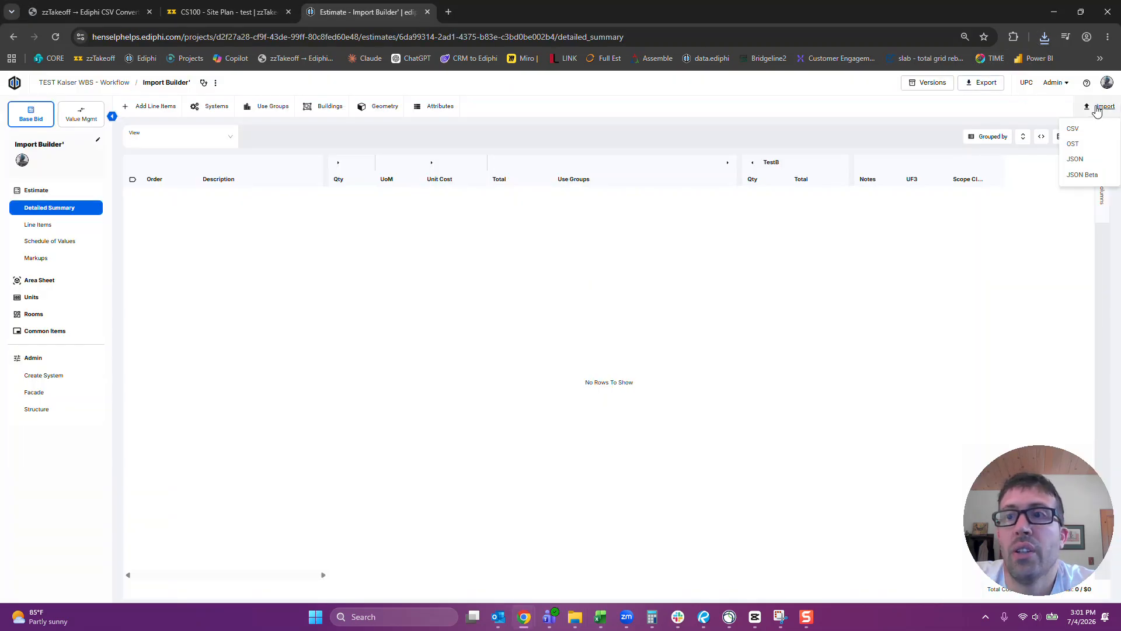
left_click(1074, 130)
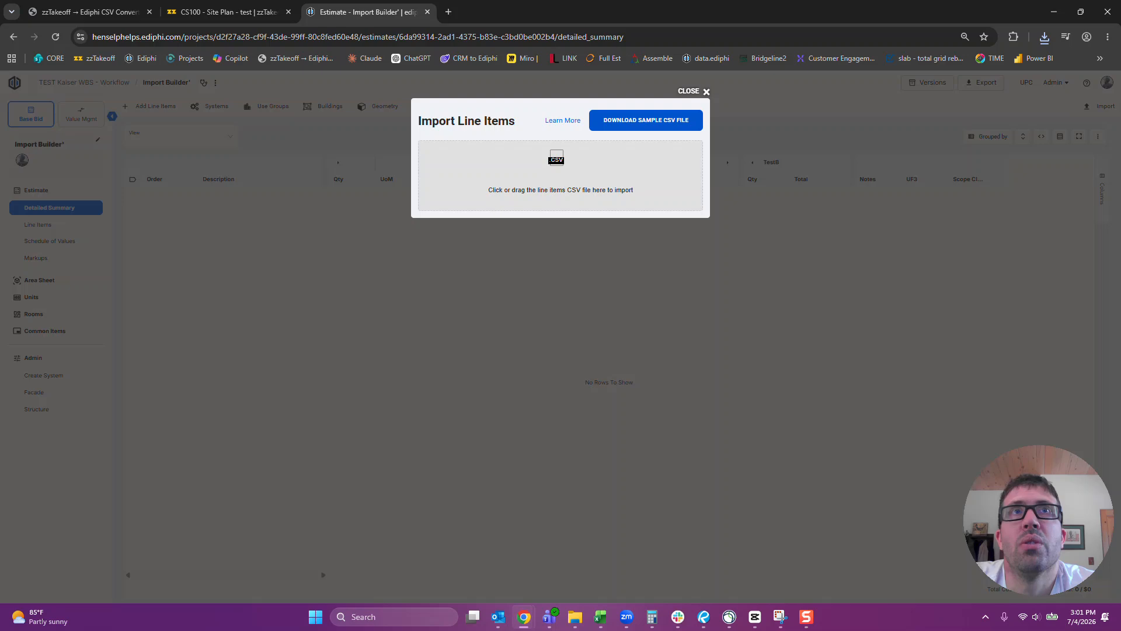
left_click_drag(800, 19, 545, 188)
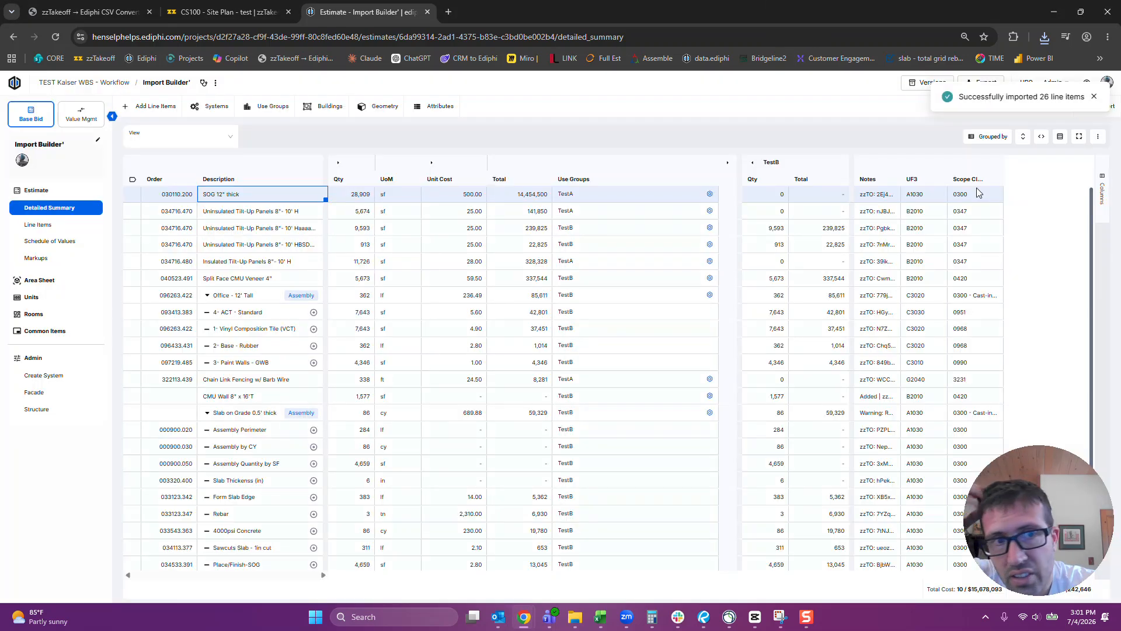
Collapse the assembly rows and try grouping the detailed summary by UF3 and by UF2.
left_click(1023, 137)
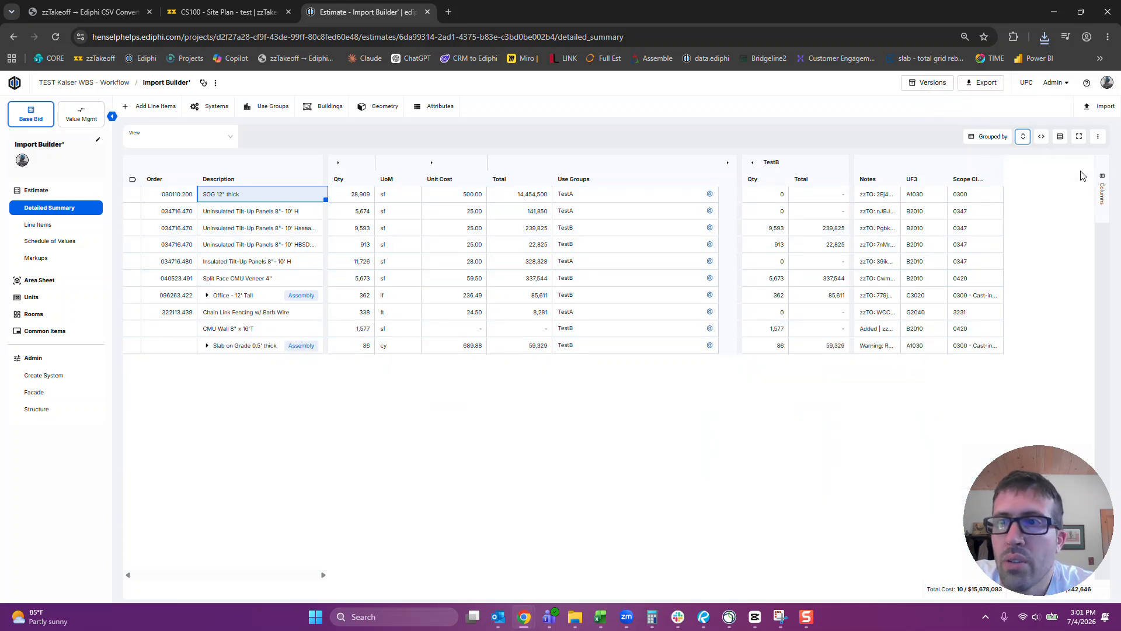
left_click(985, 138)
left_click(1034, 158)
left_click(1021, 267)
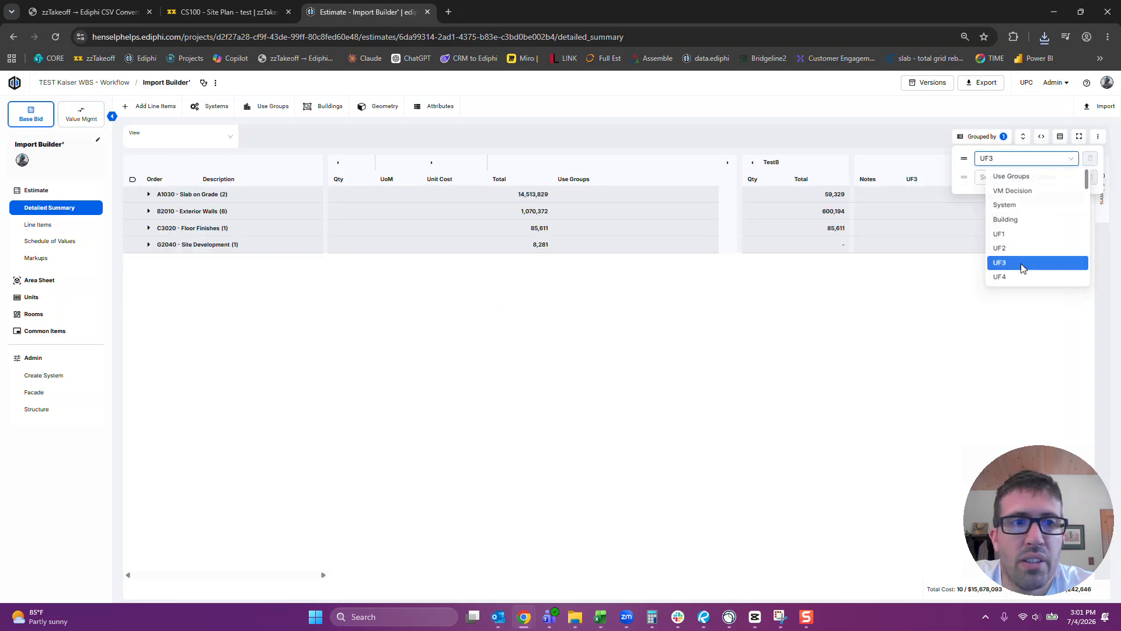
left_click(1018, 167)
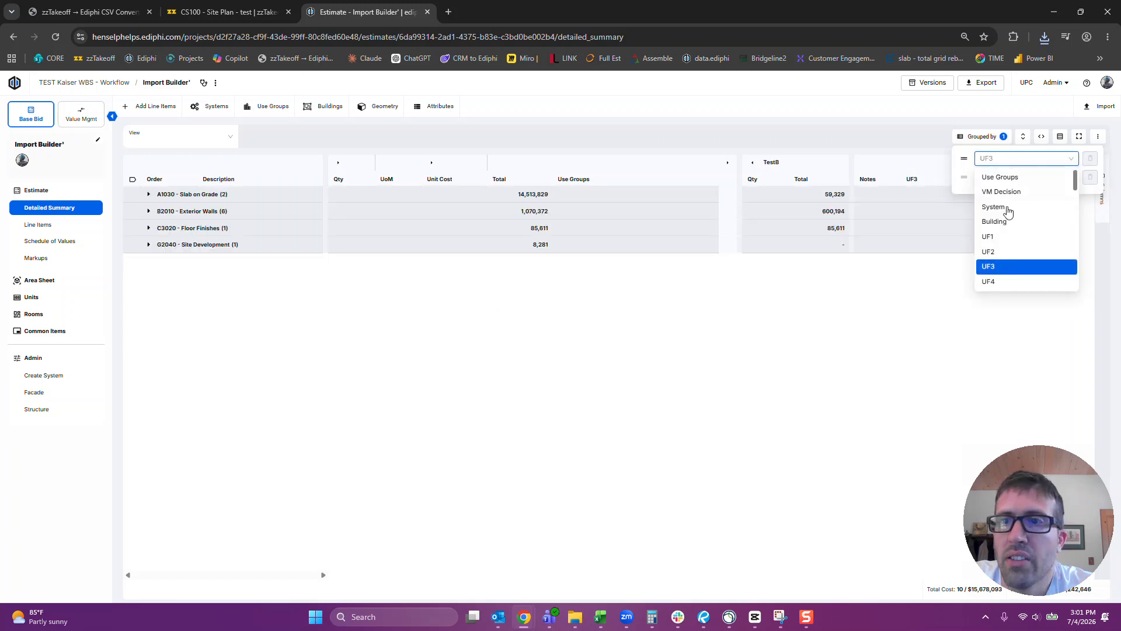
left_click(990, 250)
Group the detailed summary by Scope Classification.
left_click(1026, 160)
scroll(987, 270, "down", 3)
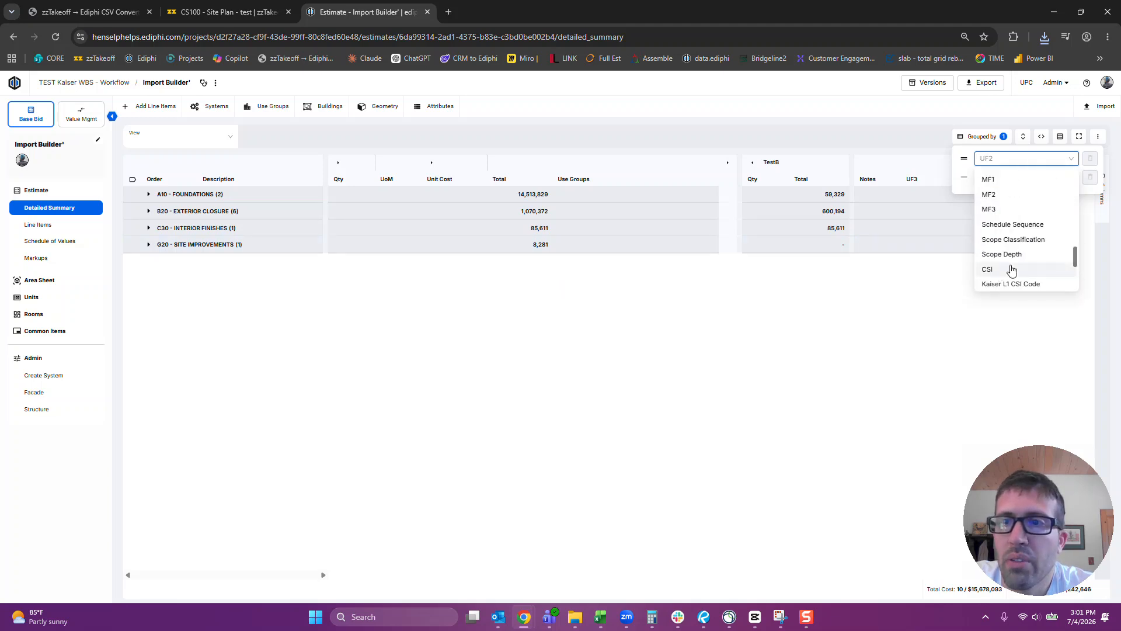
left_click(1036, 240)
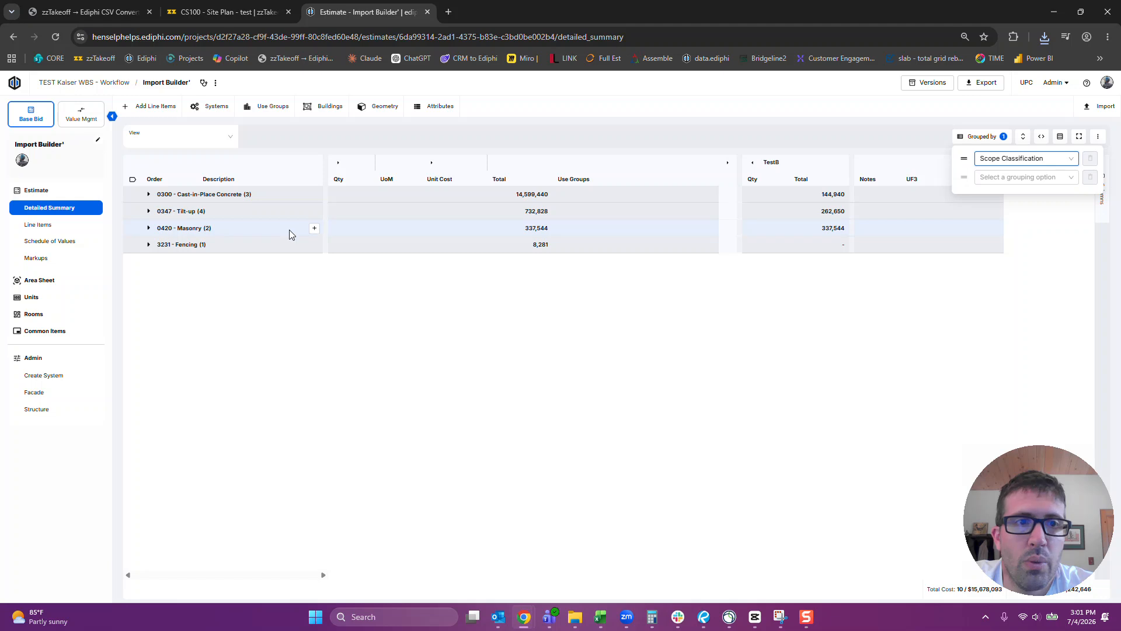
Expand the Cast-in-Place Concrete, Tilt-up, Masonry and Fencing groups to view their imported line items.
left_click(148, 194)
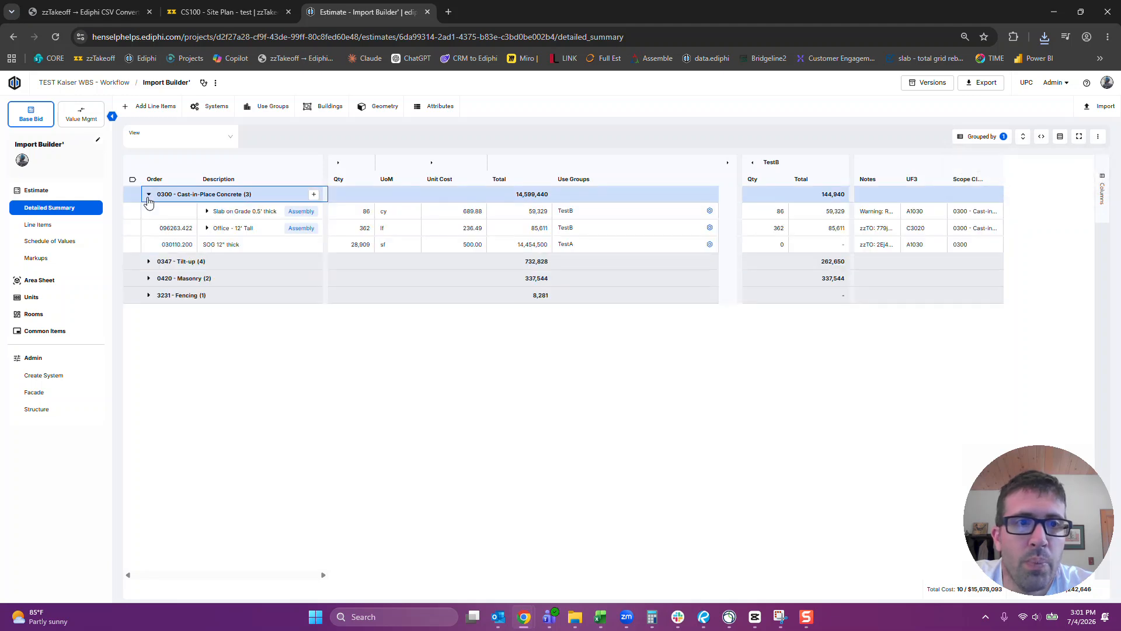
left_click(221, 248)
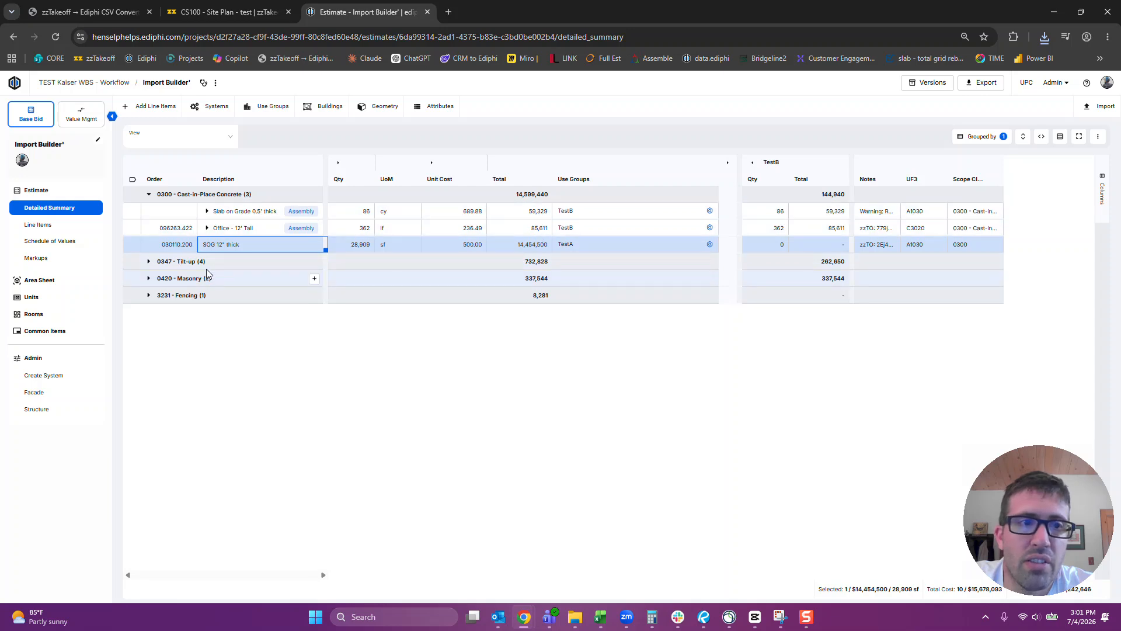
left_click(156, 263)
left_click(148, 262)
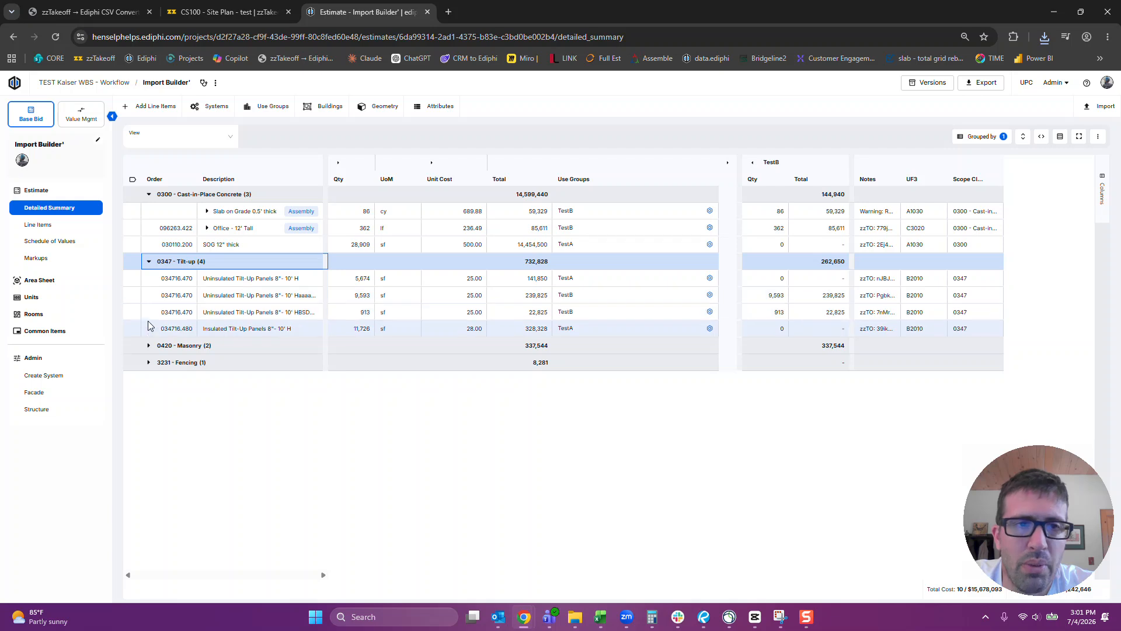
left_click(150, 348)
left_click(149, 346)
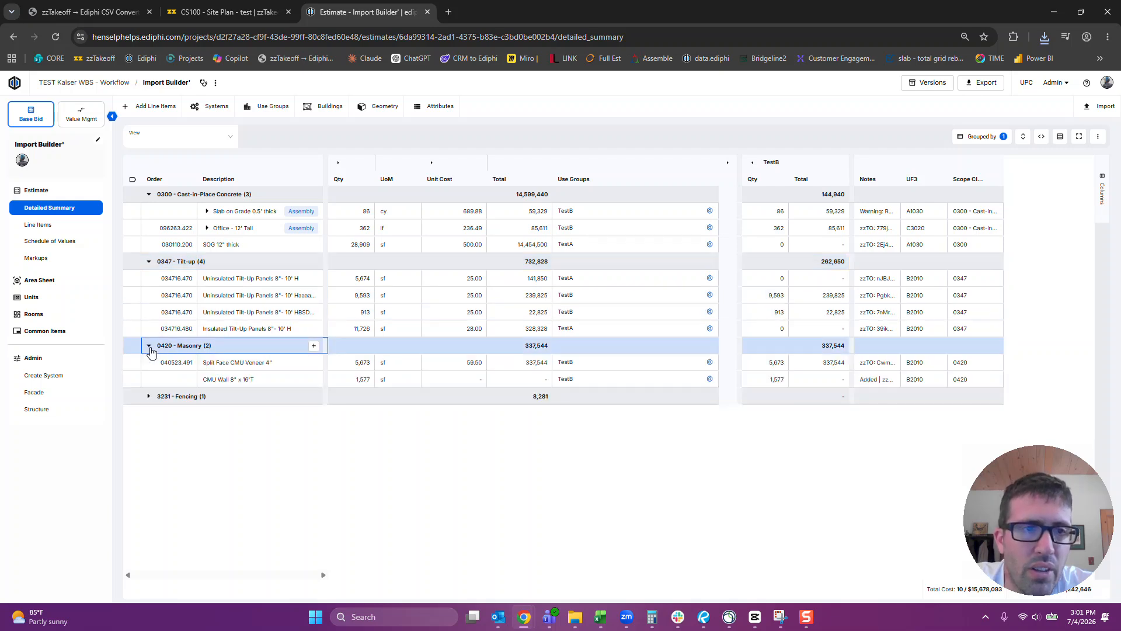
left_click(148, 397)
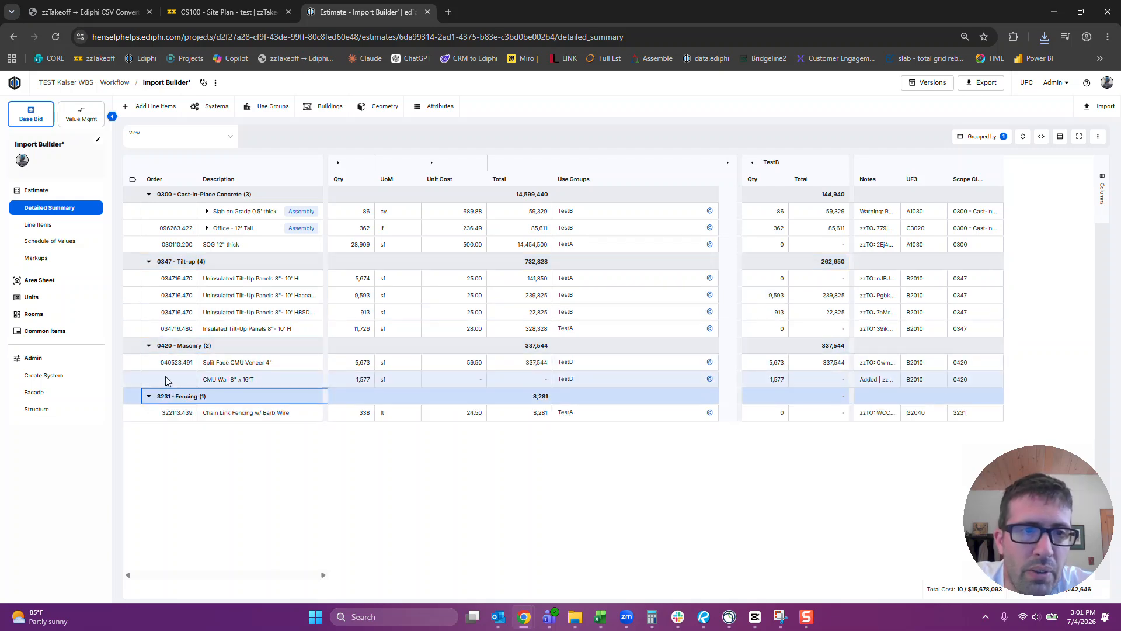
Check the Order codes of the CMU Wall 8" x 16'T line and the Slab on Grade assembly.
left_click(170, 379)
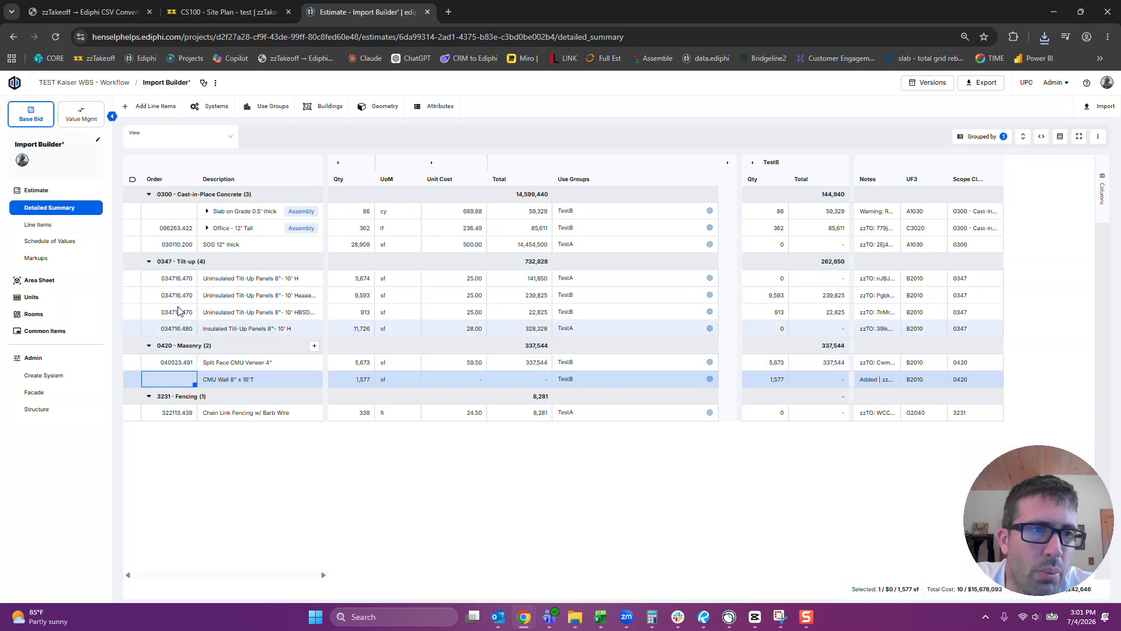
left_click(182, 216)
left_click(182, 380)
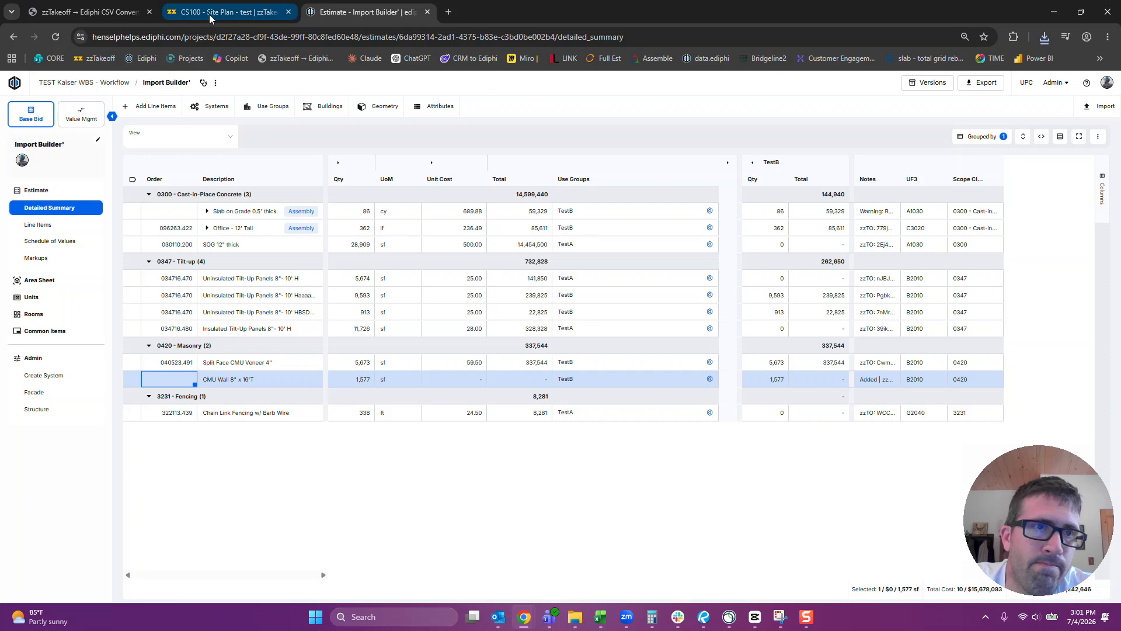
Switch to the zzTakeoff site plan and examine the SOG 12" thick takeoff's sort codes and Ediphi Product ID in its area properties.
left_click(225, 11)
left_click(840, 177)
double_click(881, 195)
scroll(745, 461, "down", 4)
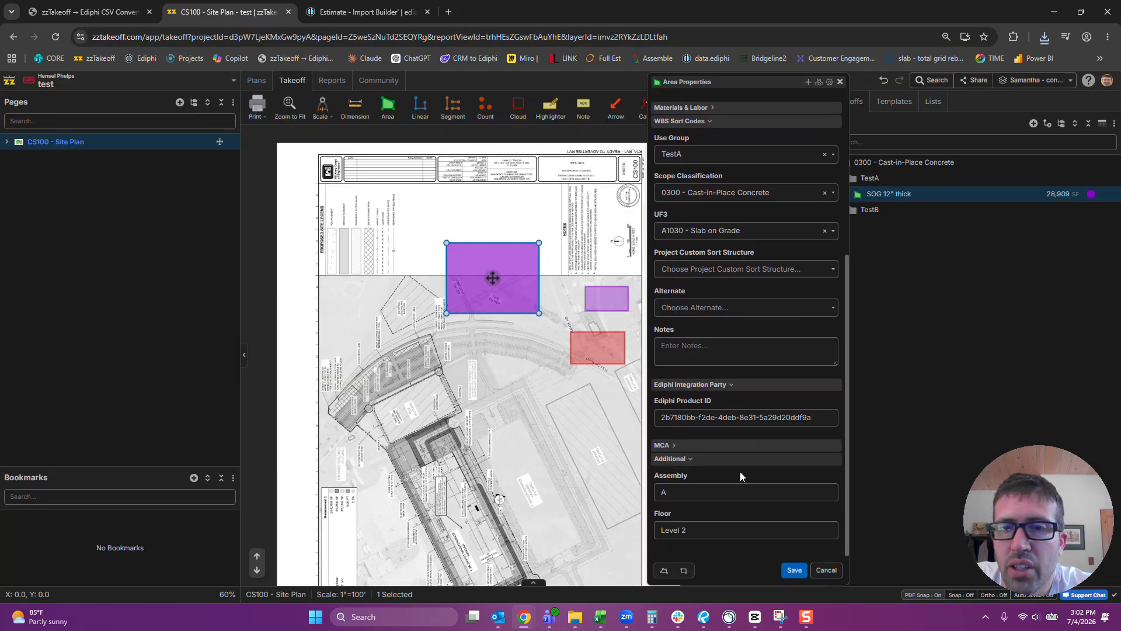
Check the Ediphi Product ID of the SOG 12" thick takeoff and close its area properties.
triple_click(827, 417)
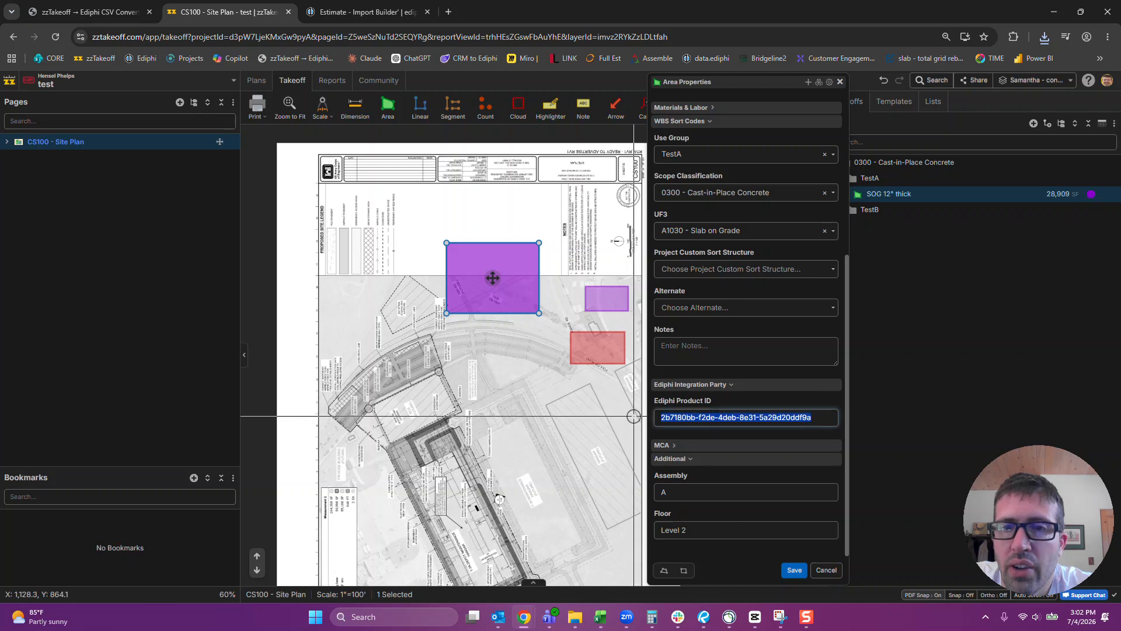
left_click(840, 82)
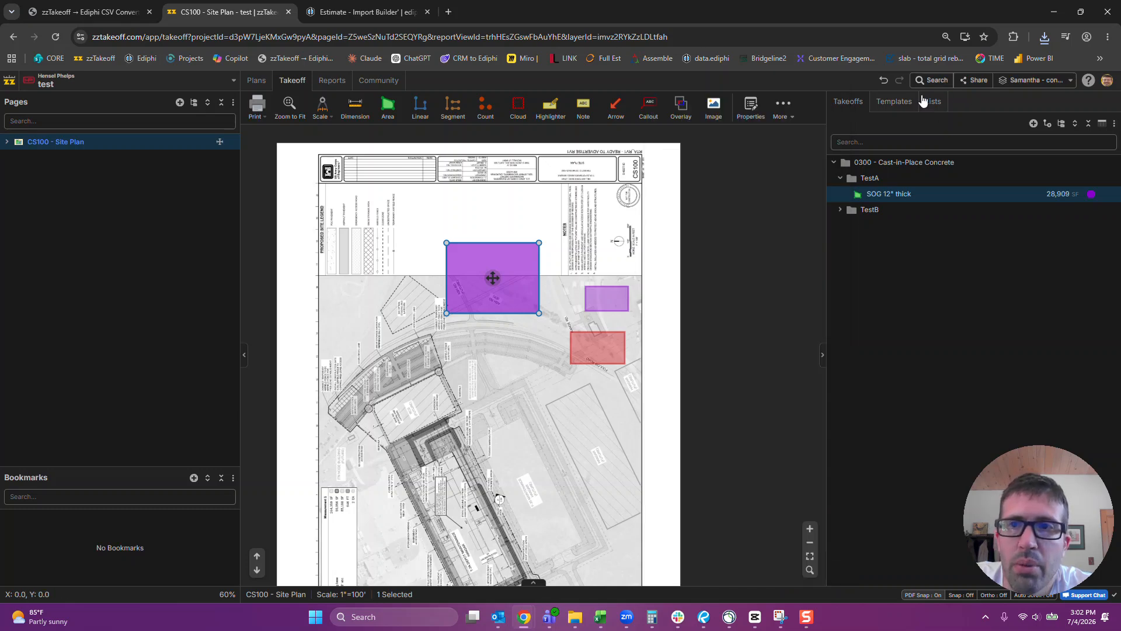
left_click(893, 101)
left_click(848, 101)
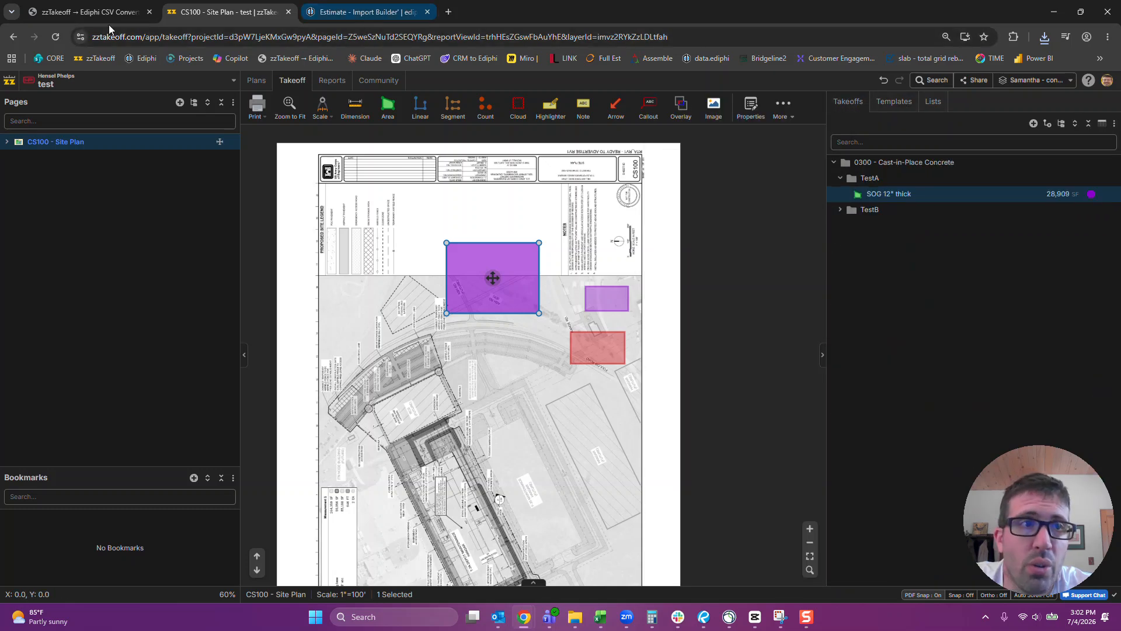
Switch back to the Ediphi estimate and check the Slab on Grade 0.5' thick assembly under Cast-in-Place Concrete.
left_click(96, 12)
left_click(362, 12)
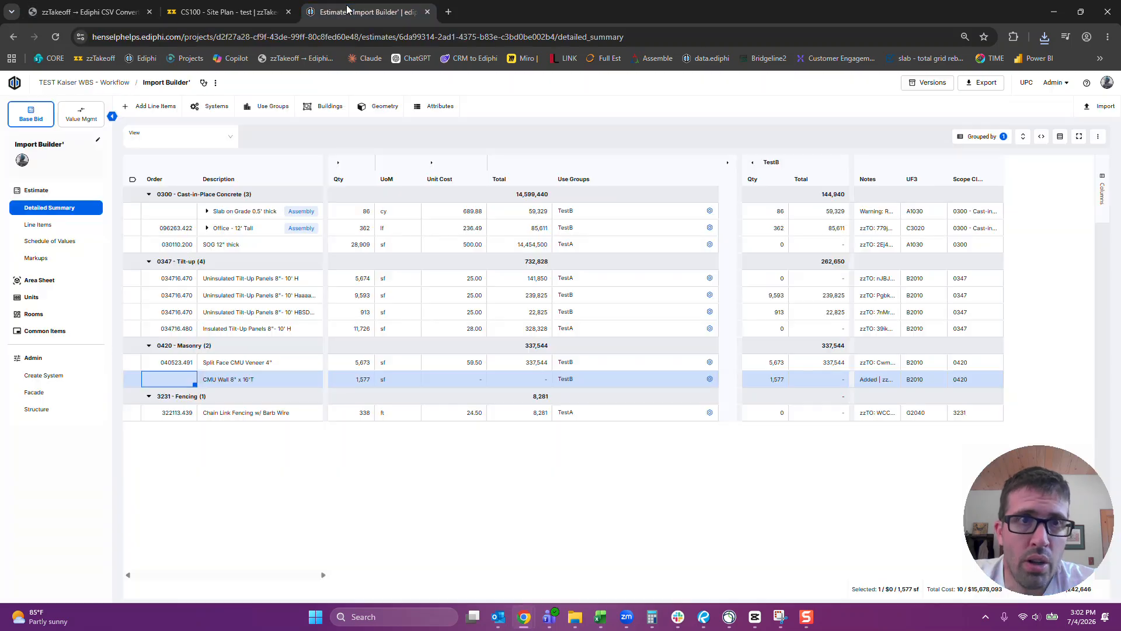
left_click(207, 211)
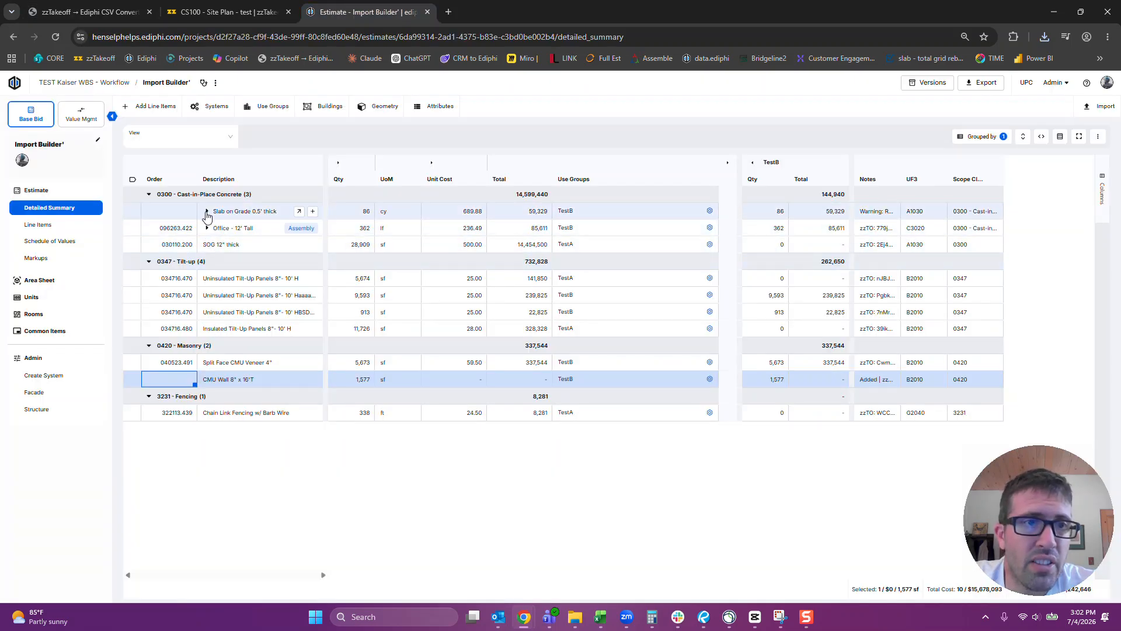
left_click(207, 211)
left_click(206, 213)
Switch to the zzTakeoff site plan, expand the TestB takeoffs and stretch the SOG 12" thick area's upper-left corner outward to about 50,228 SF.
left_click(217, 12)
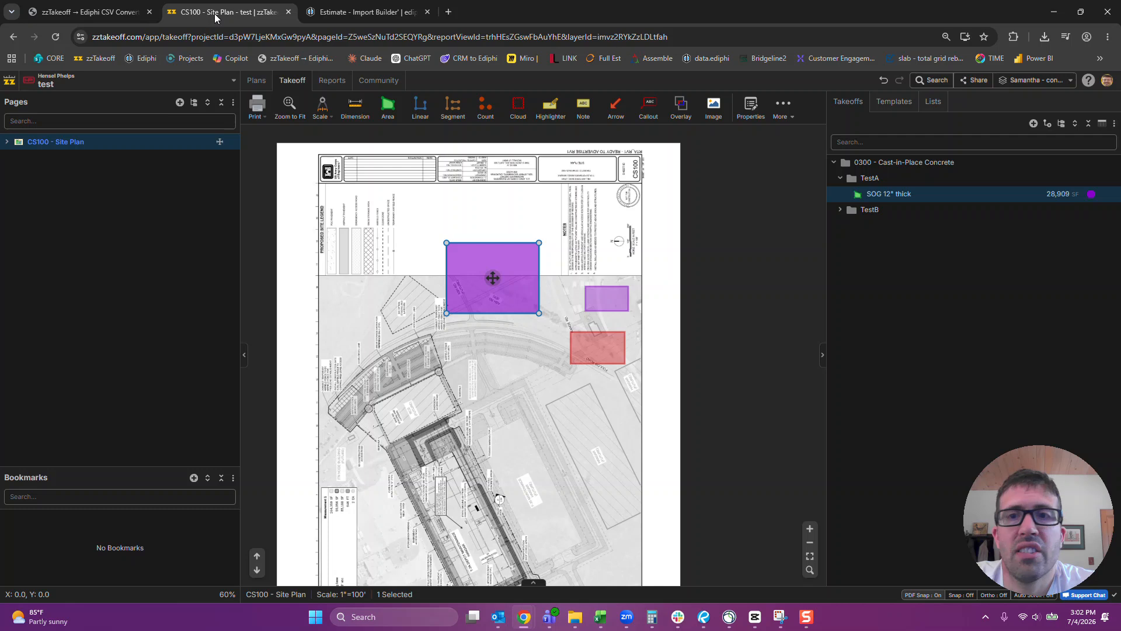
left_click(843, 212)
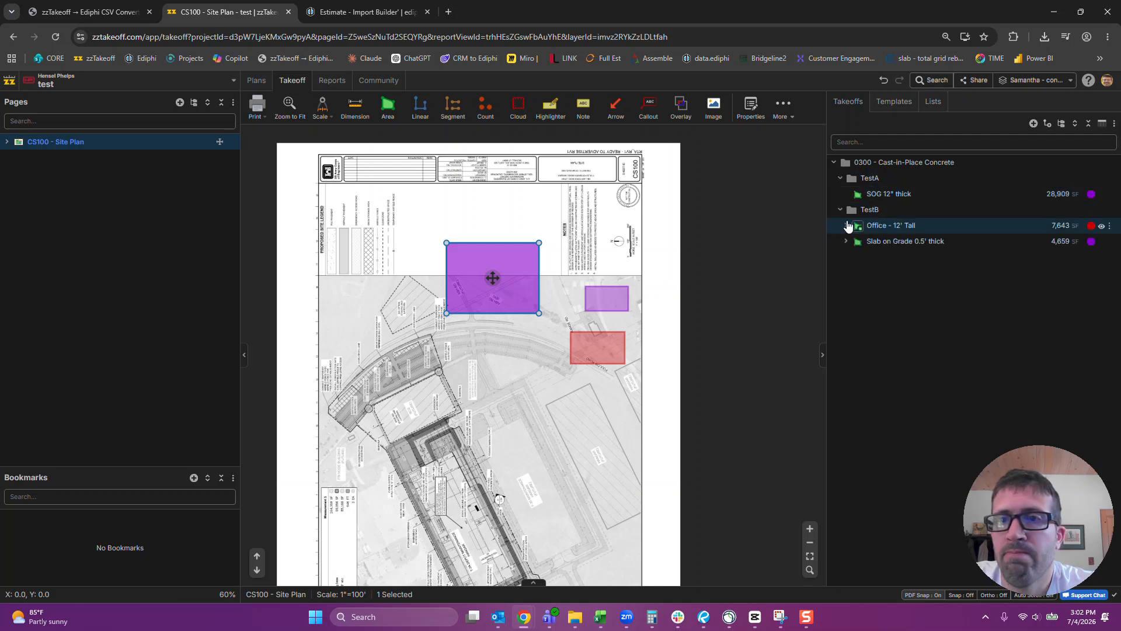
left_click(533, 407)
left_click(521, 290)
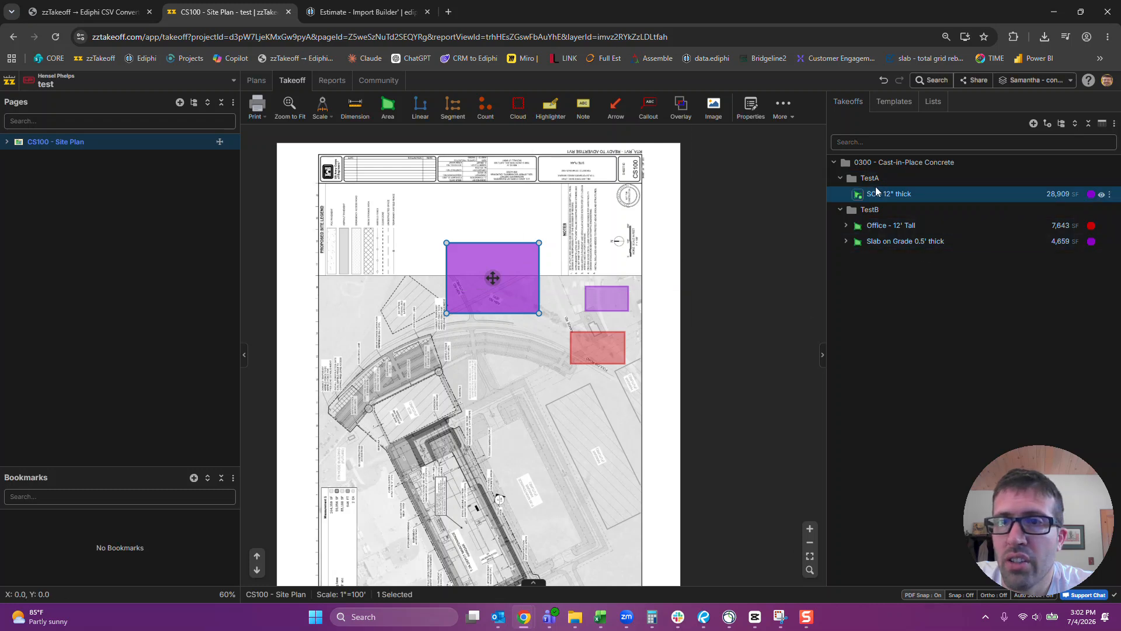
left_click_drag(446, 243, 334, 225)
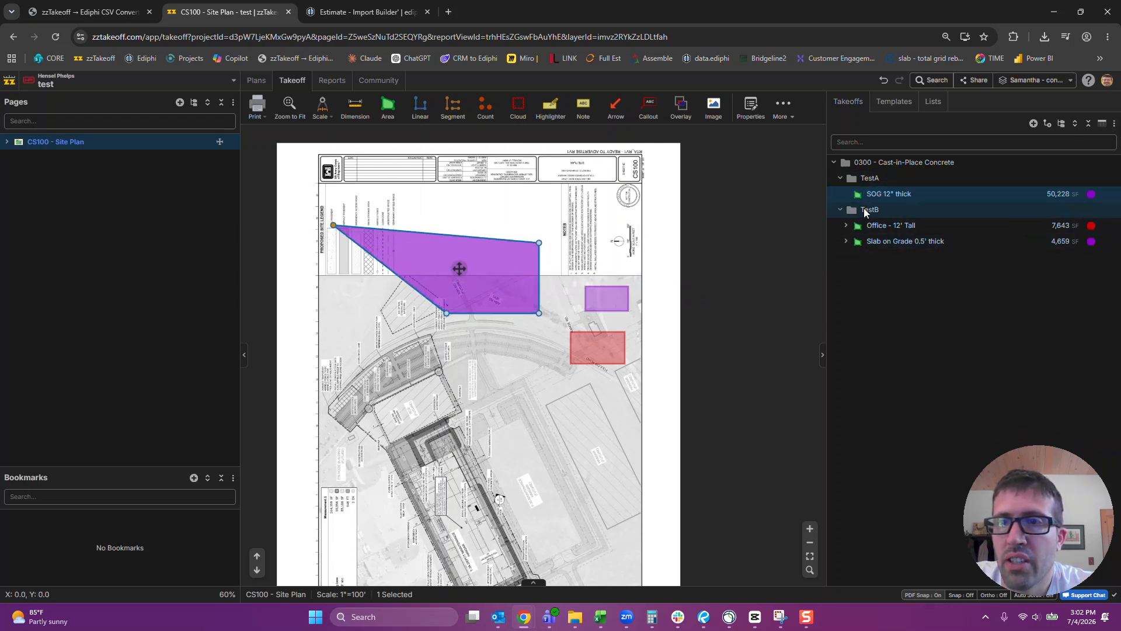
Change the color of the Slab on Grade 0.5' thick takeoff to green.
left_click(882, 245)
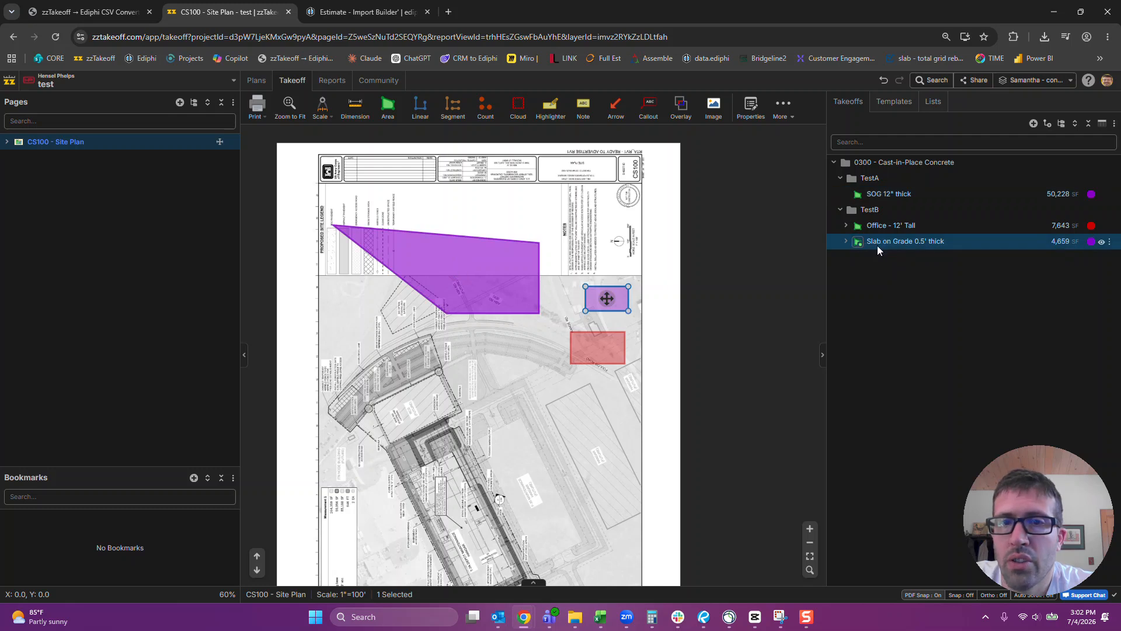
left_click(1092, 241)
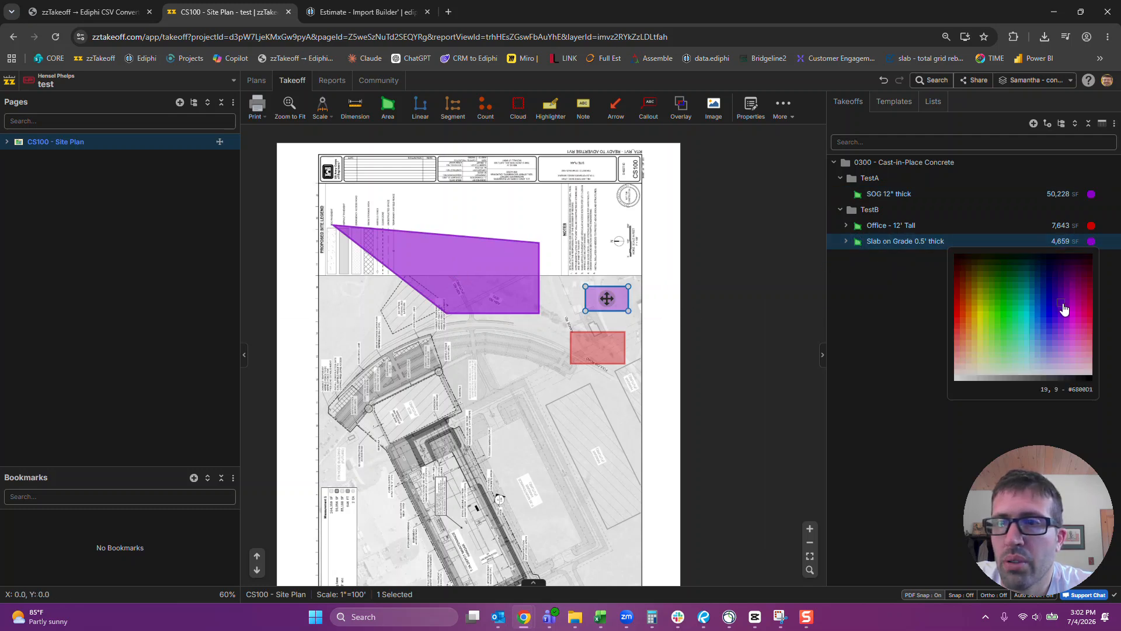
left_click(1041, 315)
left_click(1091, 241)
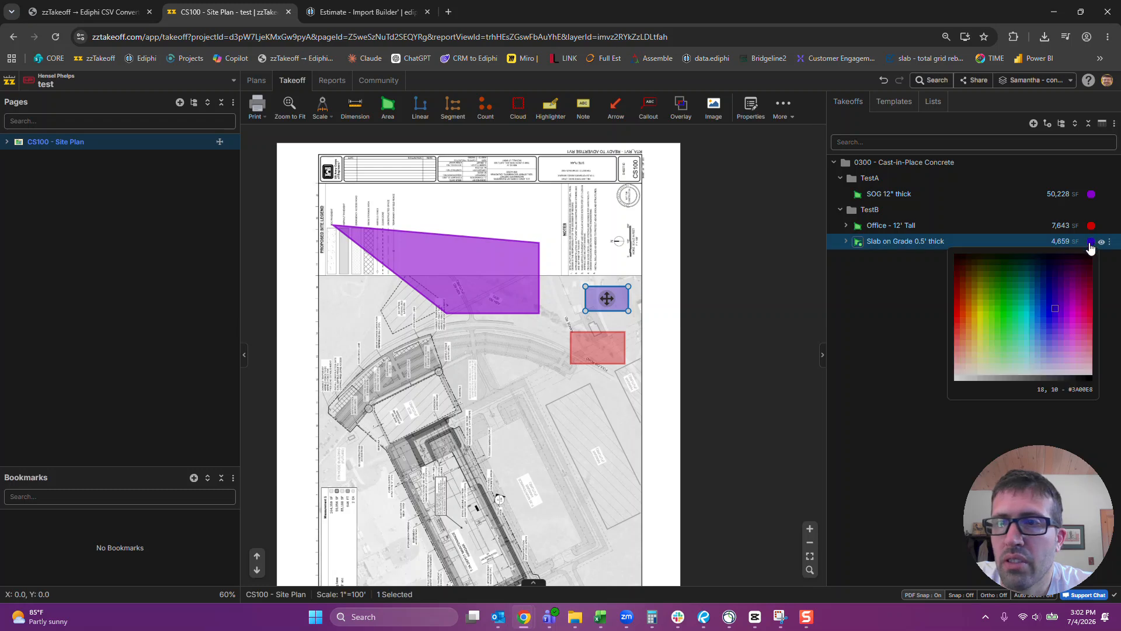
left_click(991, 321)
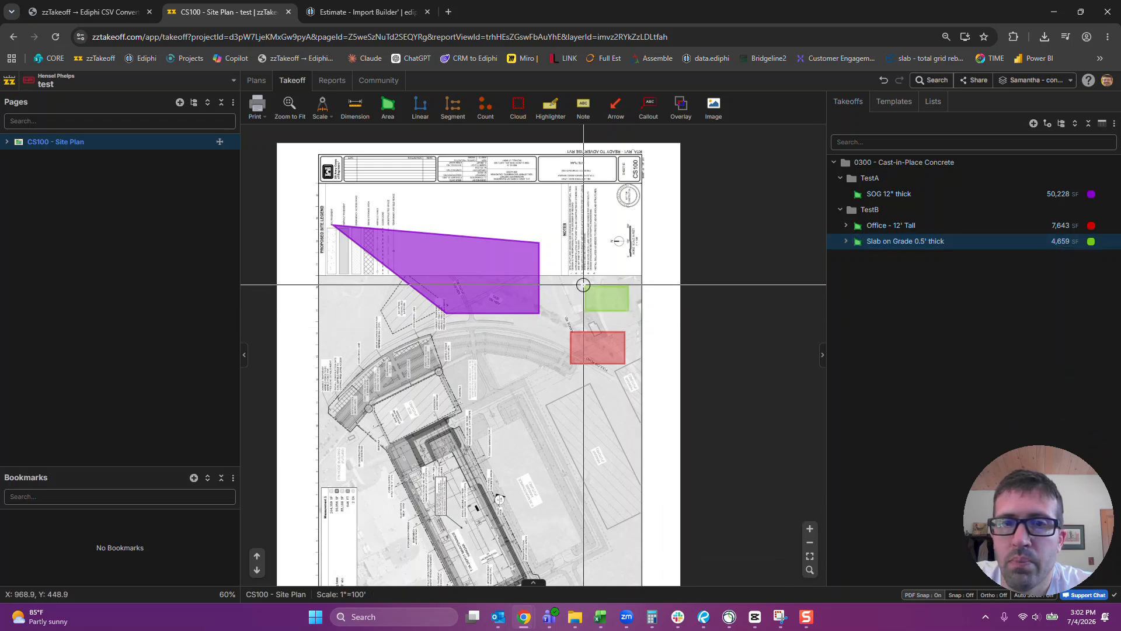
Stretch the green Slab on Grade area's upper-left corner upward to about 16,482 SF and set its depth to 8 inches.
left_click(845, 241)
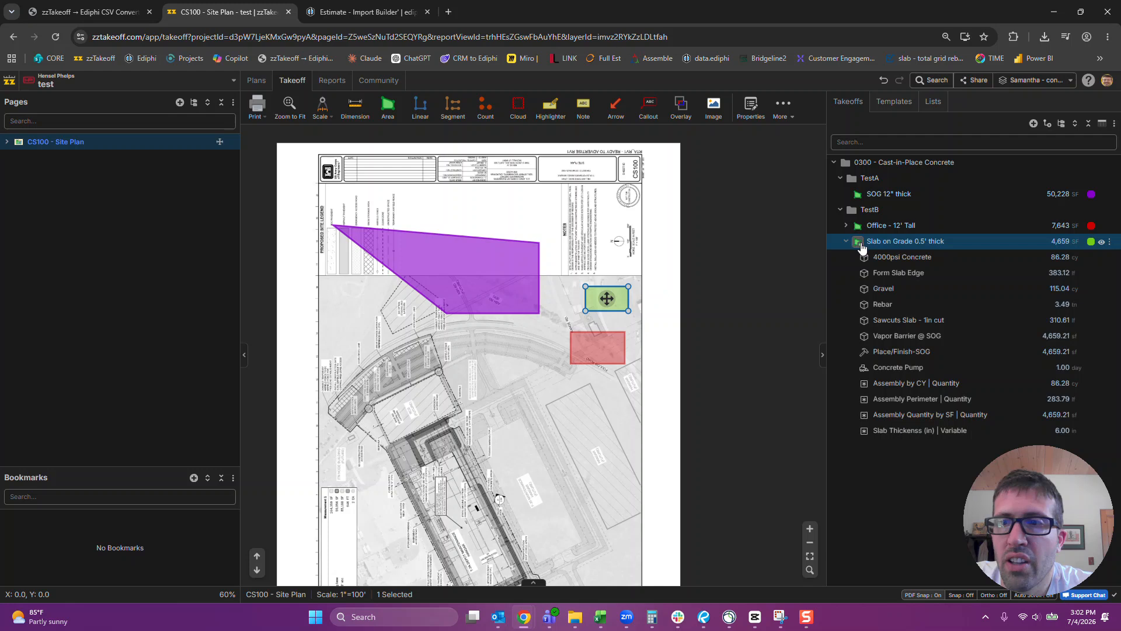
left_click_drag(585, 286, 555, 178)
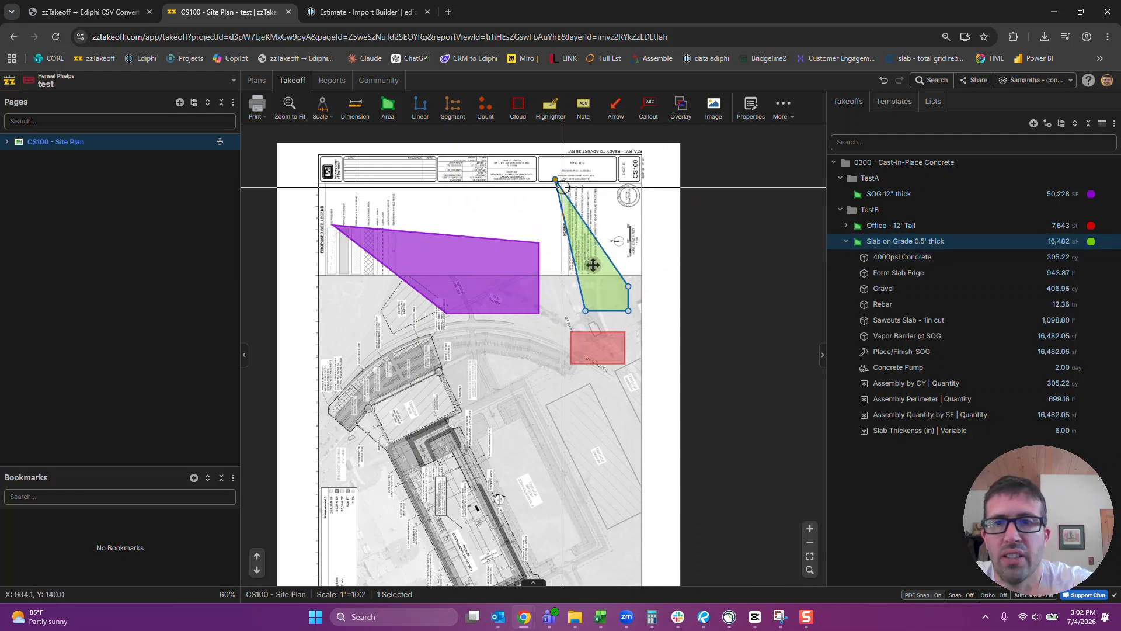
double_click(905, 241)
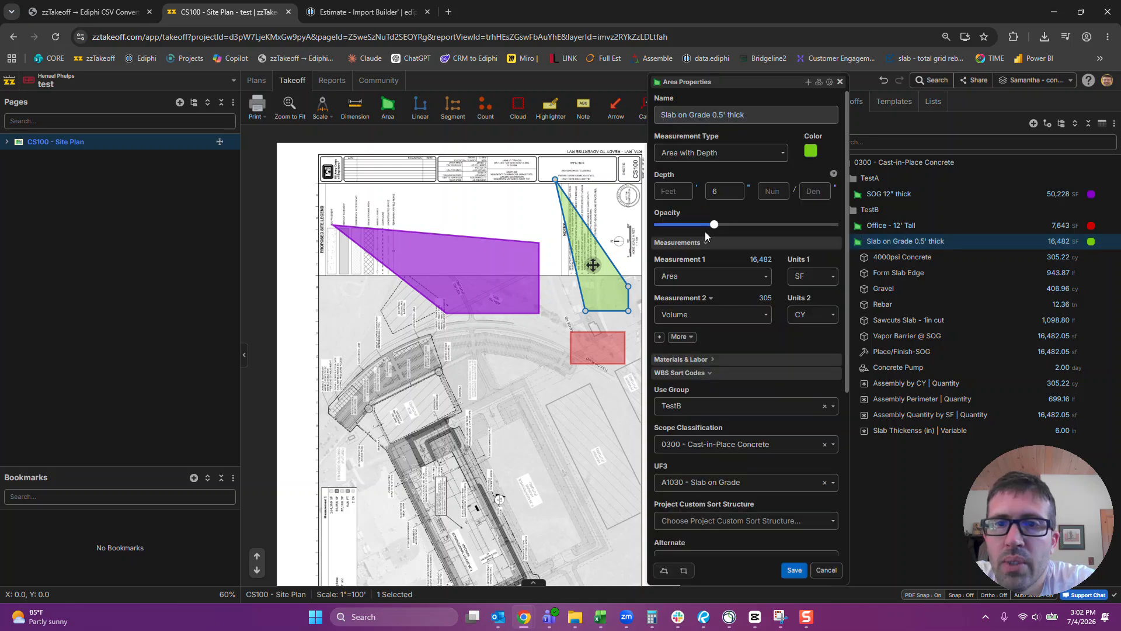
left_click(726, 192)
key("BackSpace")
type("8")
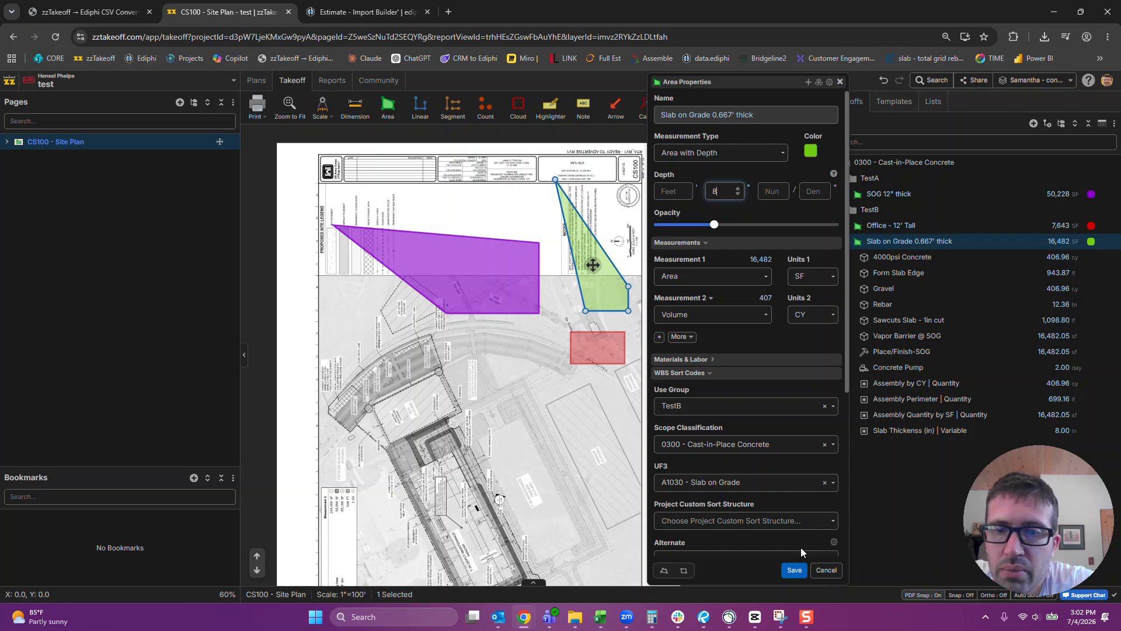
left_click(794, 570)
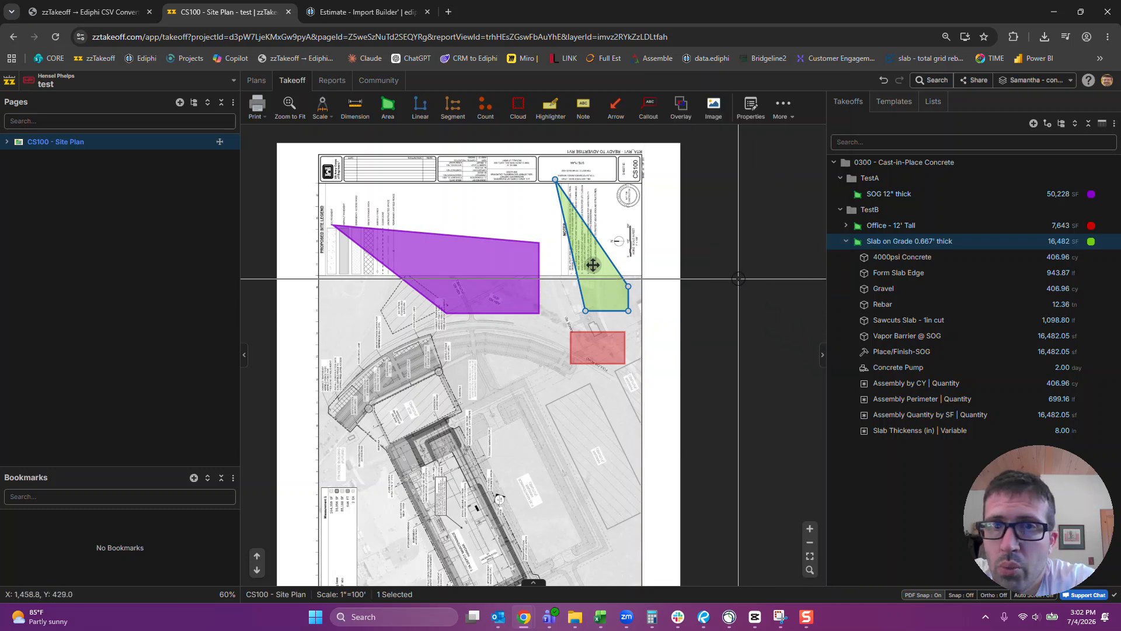
Export the zzTakeoff project data to a file.
right_click(439, 356)
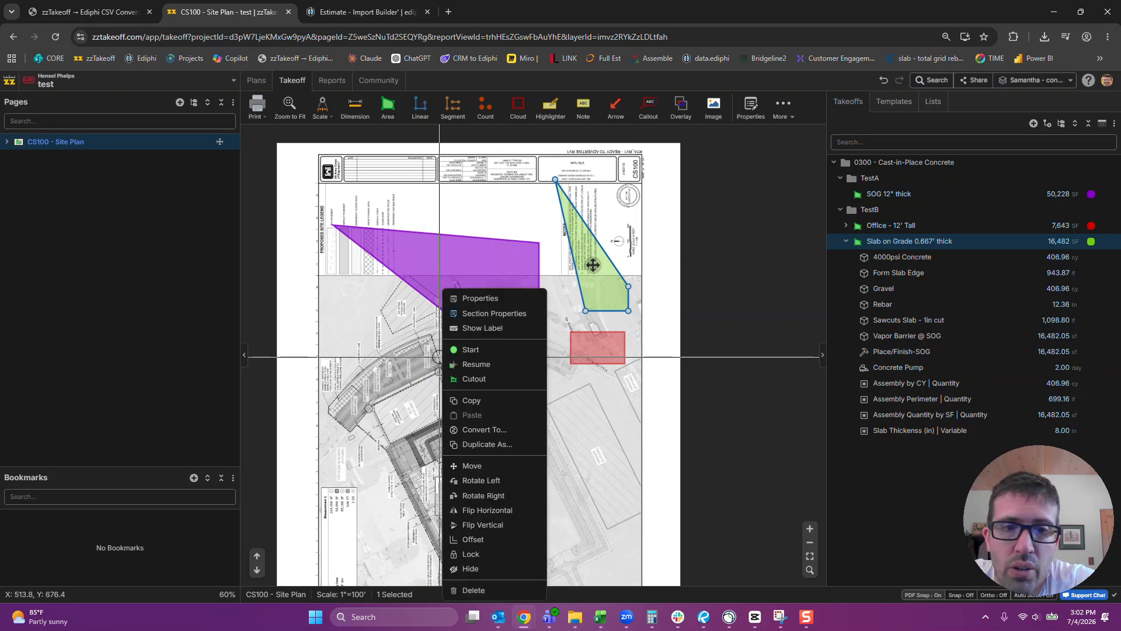
left_click(372, 361)
right_click(383, 351)
left_click(395, 347)
key("space")
left_click(577, 352)
scroll(502, 514, "down", 5)
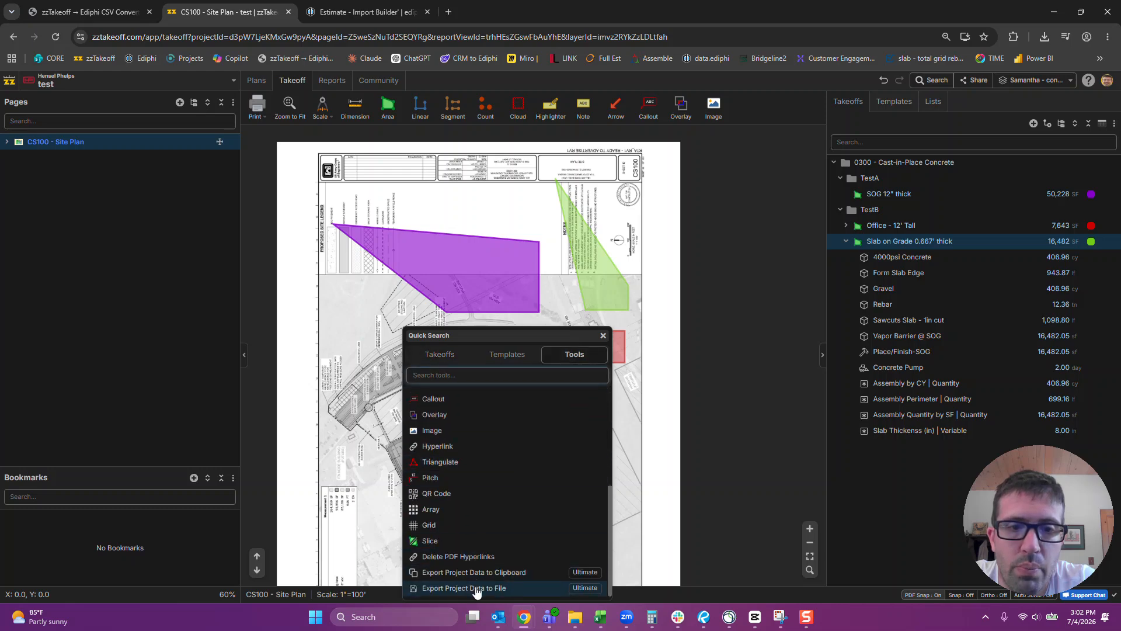
left_click(477, 588)
Switch to the Ediphi estimate and export its raw data as CSV.
left_click(368, 12)
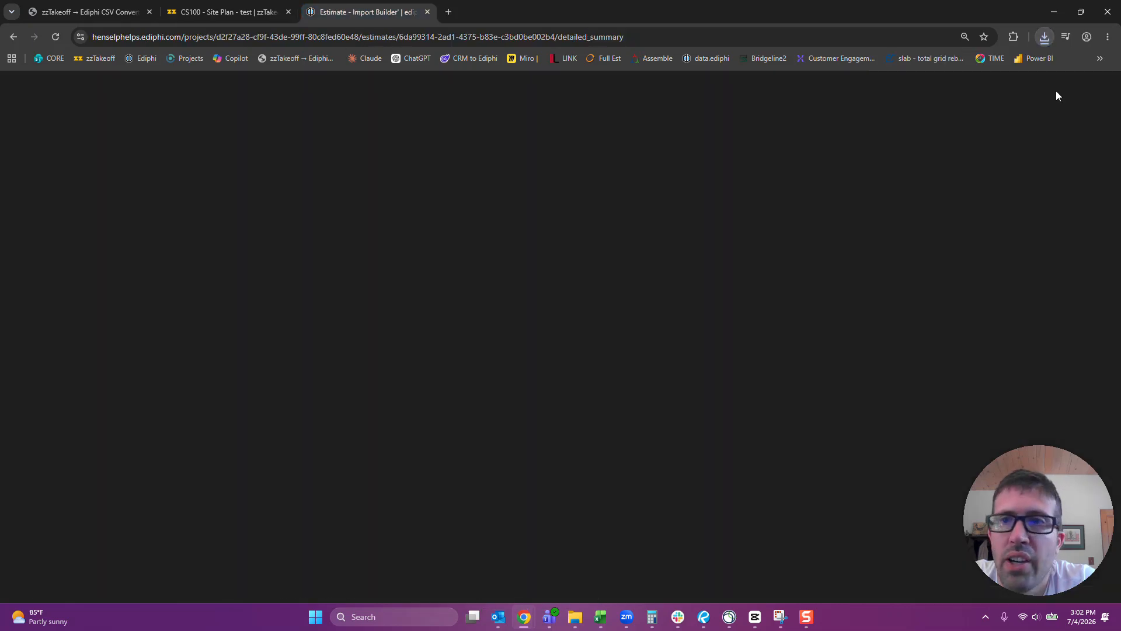
left_click(982, 82)
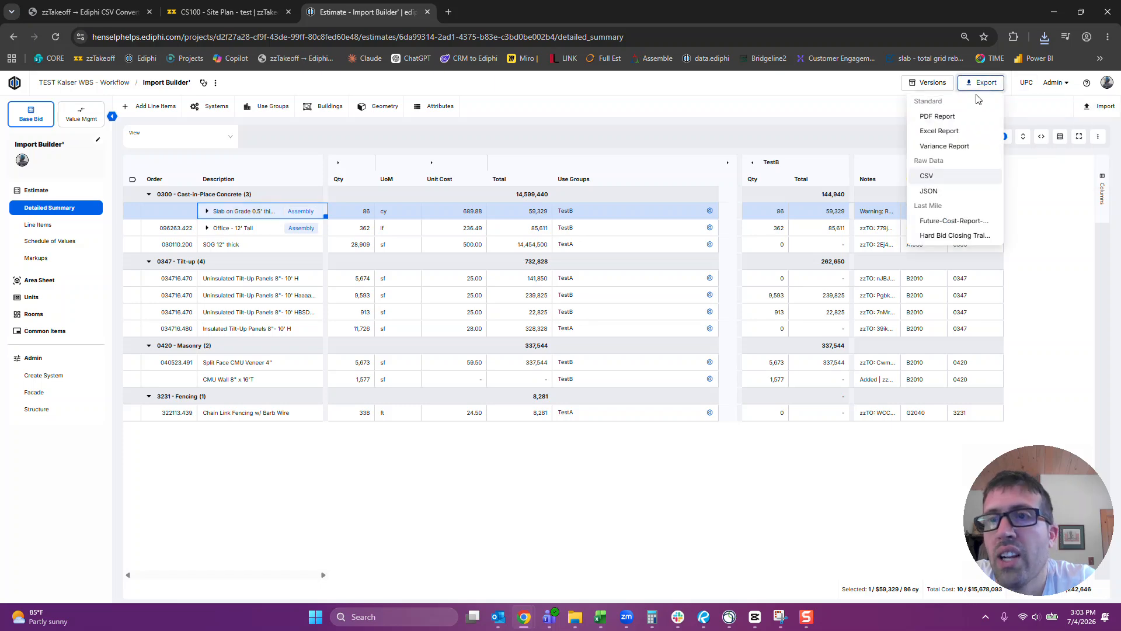
left_click(934, 177)
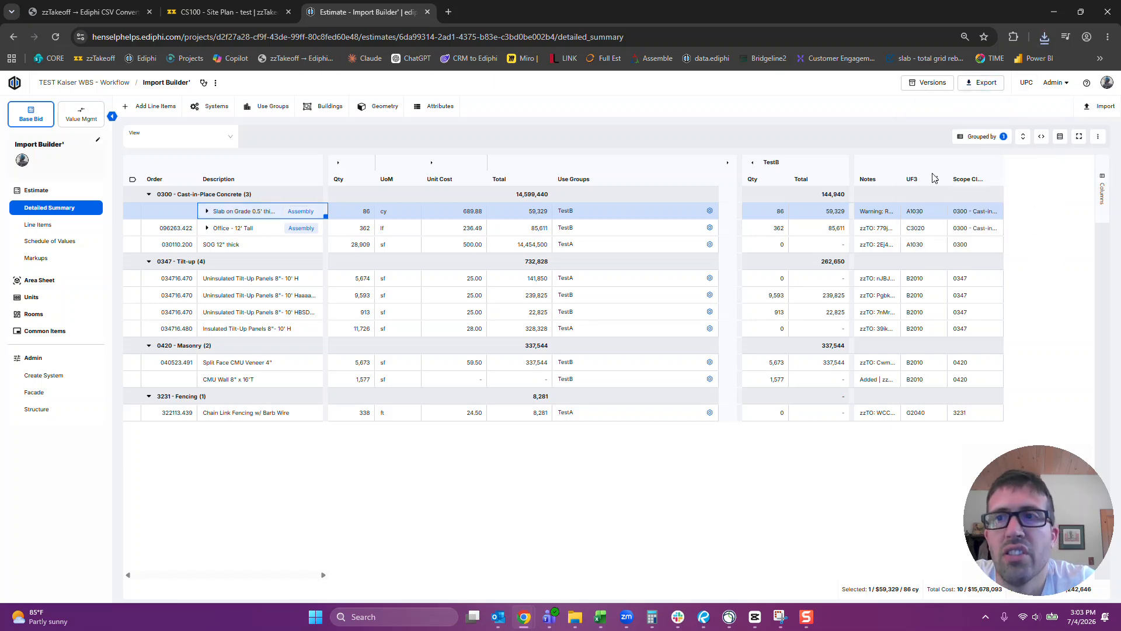
Reset the CSV converter and load test_Project_Data_2026-07-04 (3).json and test-kaiser-wbs-workflow_import-builder (12).csv.
left_click(71, 12)
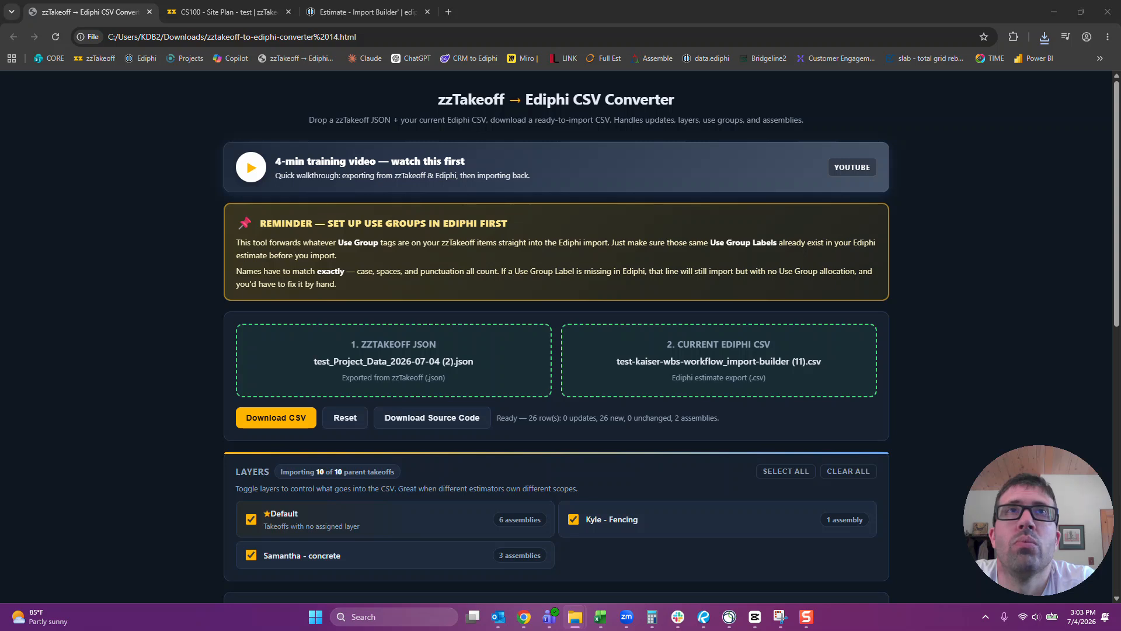
left_click_drag(510, 315, 412, 365)
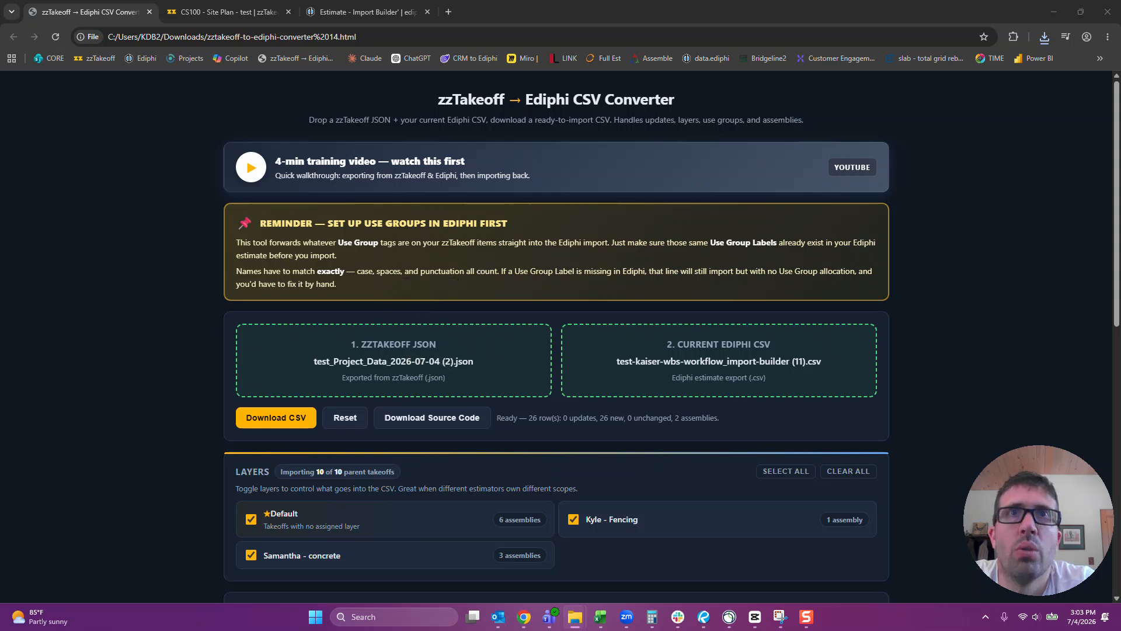
left_click(350, 419)
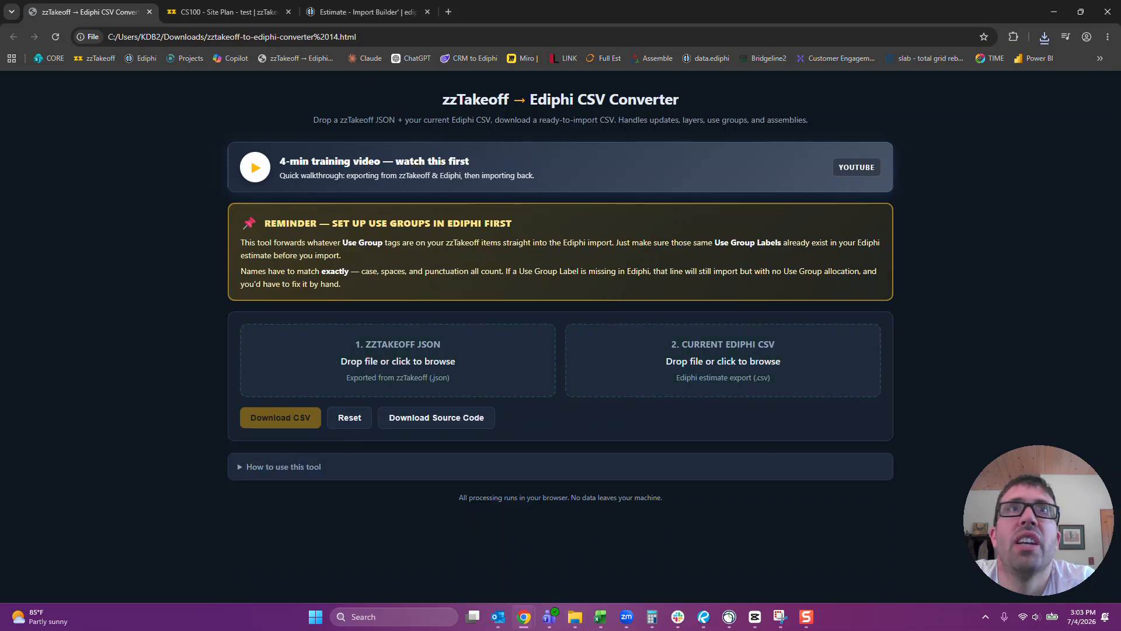
left_click_drag(601, 446, 439, 372)
left_click_drag(797, 333, 741, 382)
Examine the conversion summary and the add, update and unchanged actions in the preview rows, especially the Slab on Grade and Office assemblies.
scroll(480, 416, "down", 9)
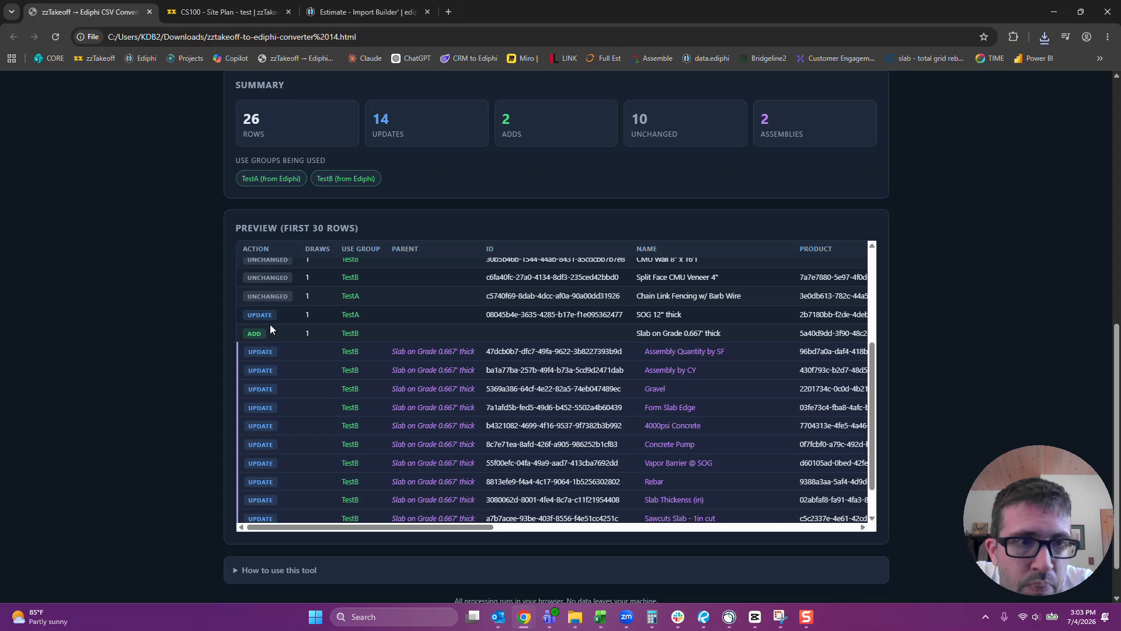
scroll(285, 362, "down", 2)
scroll(285, 362, "up", 2)
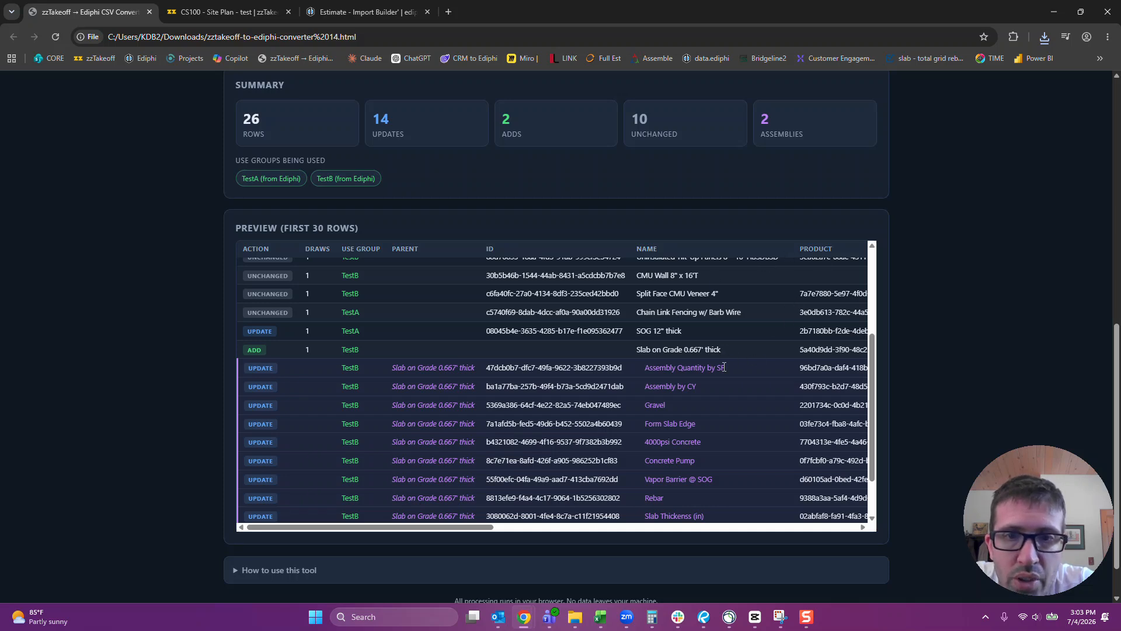
scroll(262, 407, "up", 1)
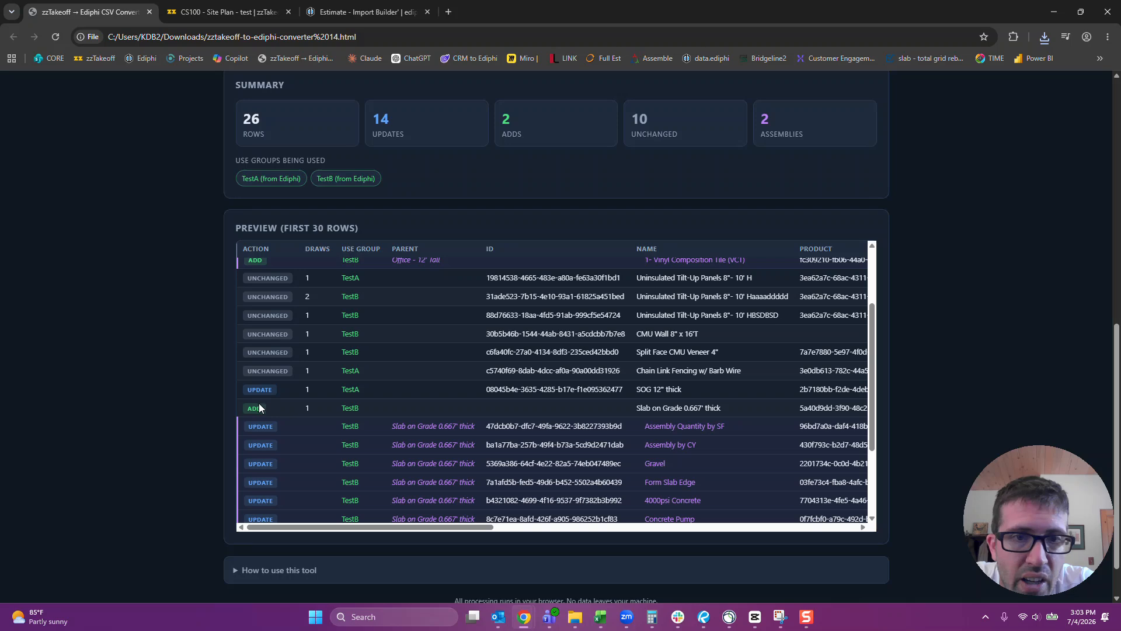
scroll(259, 406, "up", 2)
scroll(275, 355, "up", 2)
scroll(272, 388, "down", 4)
scroll(138, 388, "down", 3)
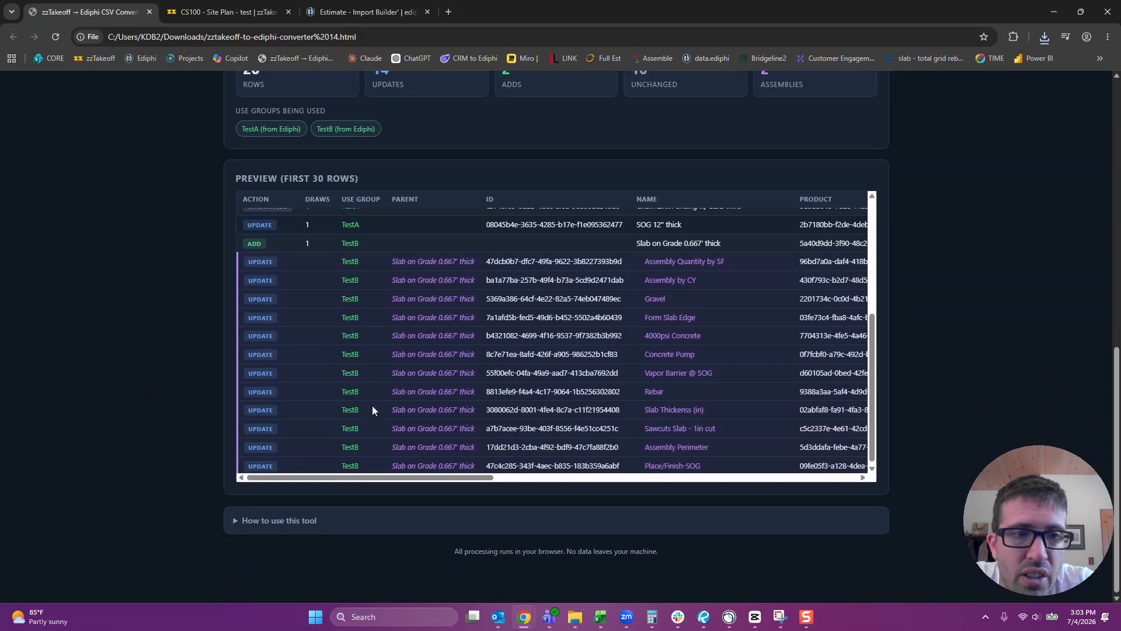
scroll(374, 403, "up", 4)
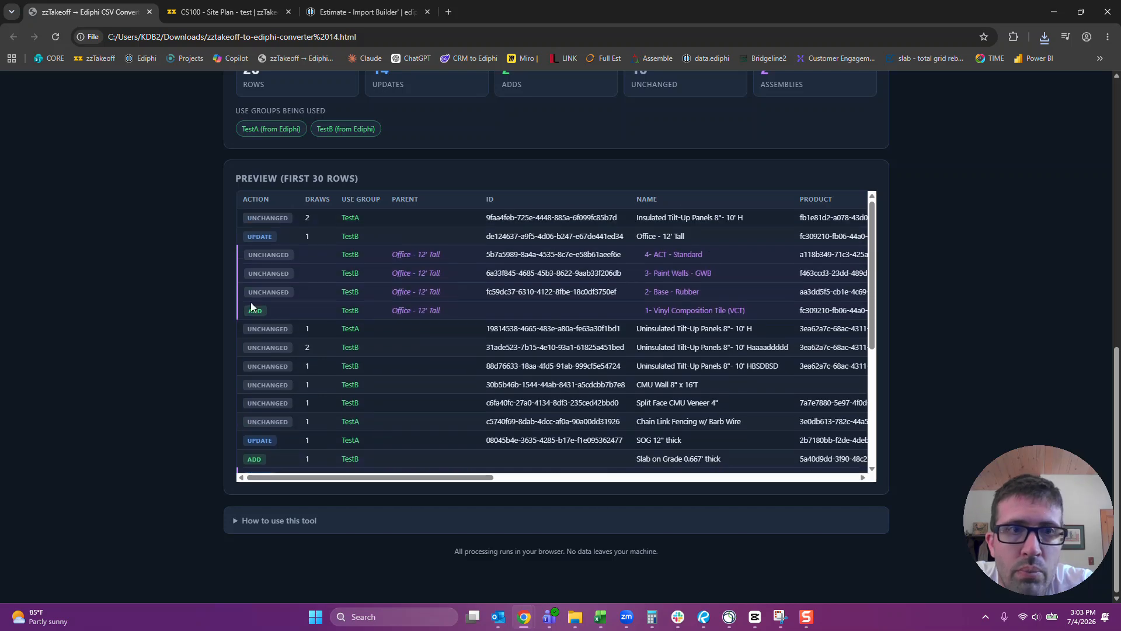
scroll(182, 221, "up", 6)
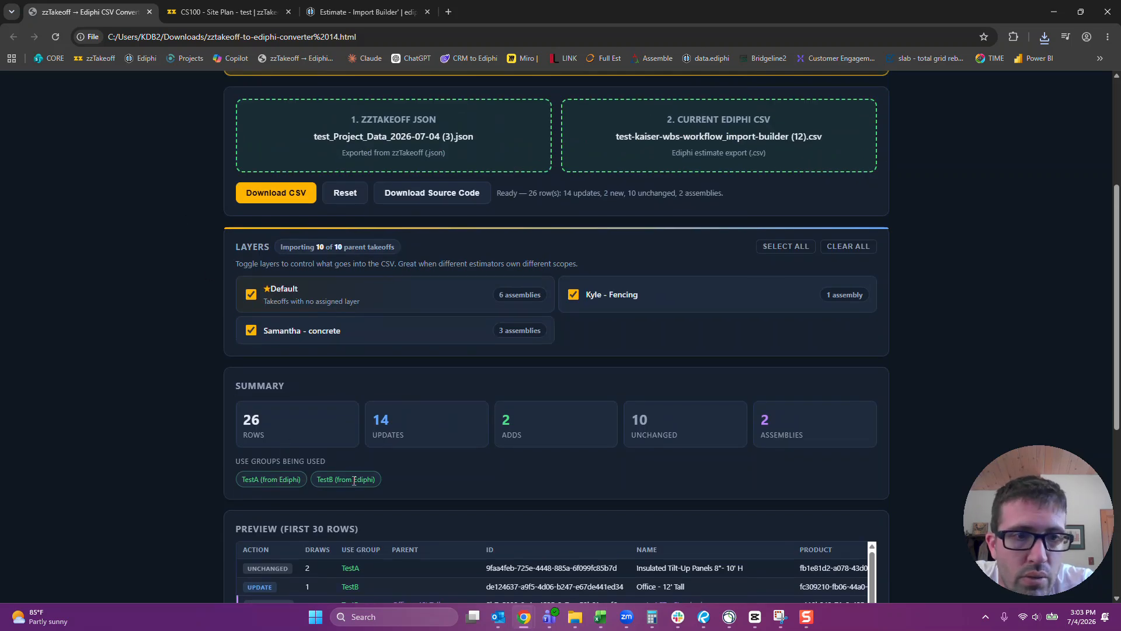
Download the converted CSV and import it as line items into the Ediphi estimate.
left_click(302, 197)
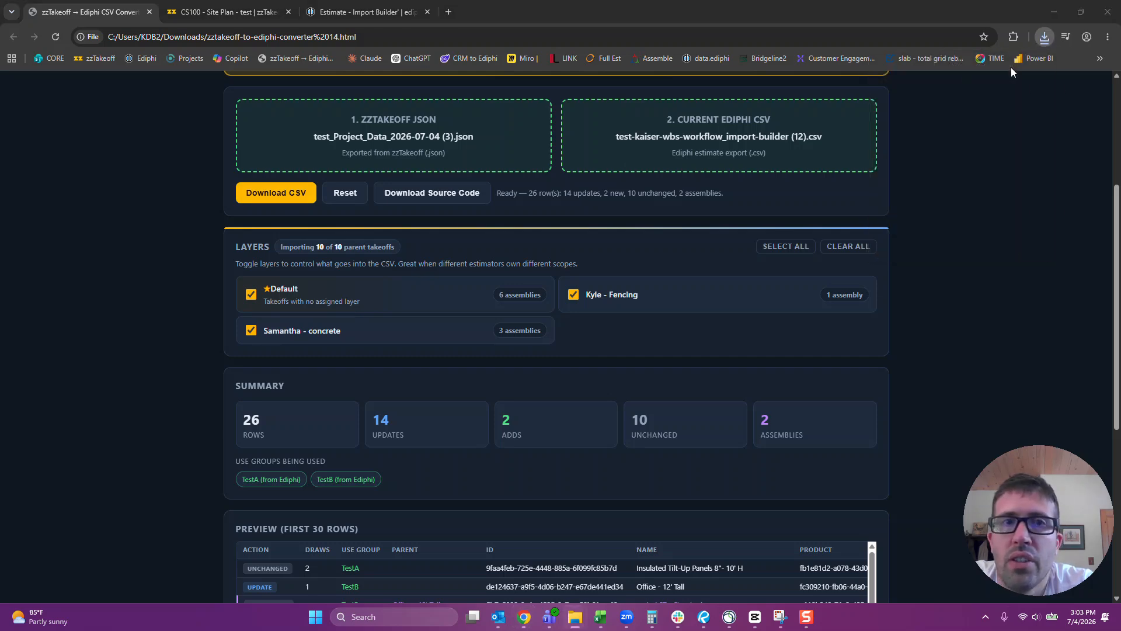
left_click(357, 13)
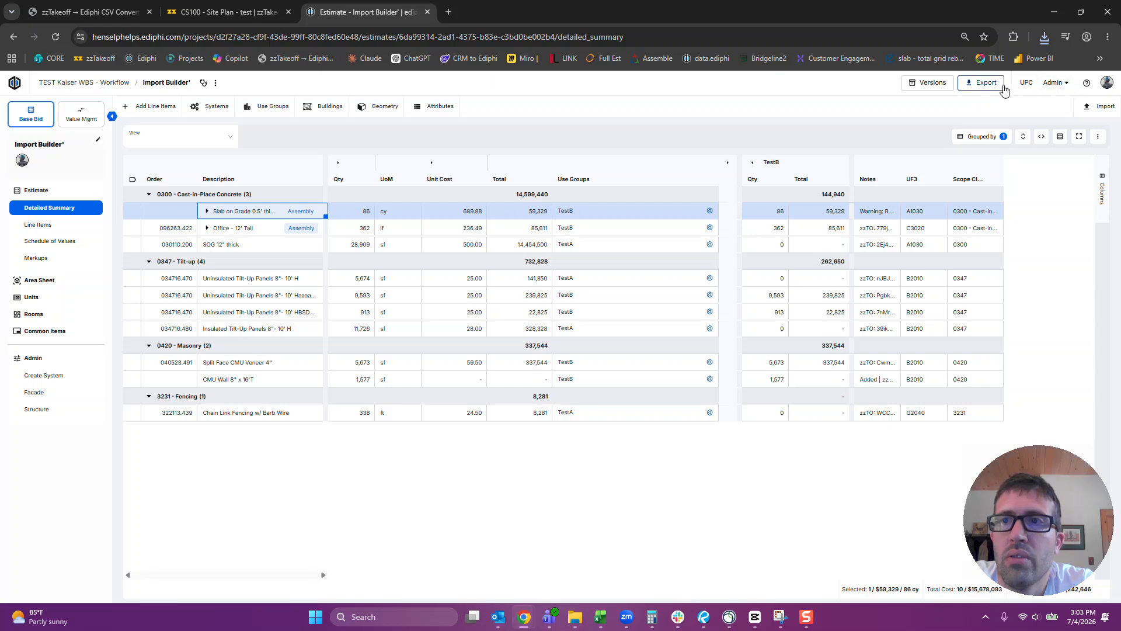
left_click(1088, 110)
left_click(1074, 129)
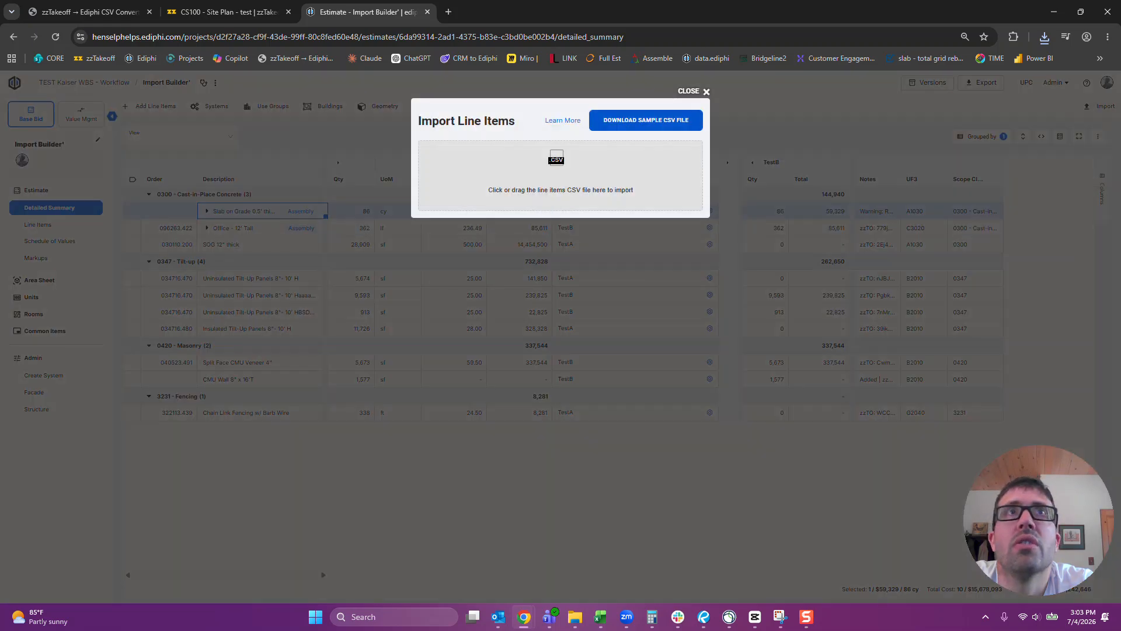
mouse_move(561, 192)
left_mouse_down()
mouse_move(568, 198)
mouse_move(564, 190)
left_mouse_up()
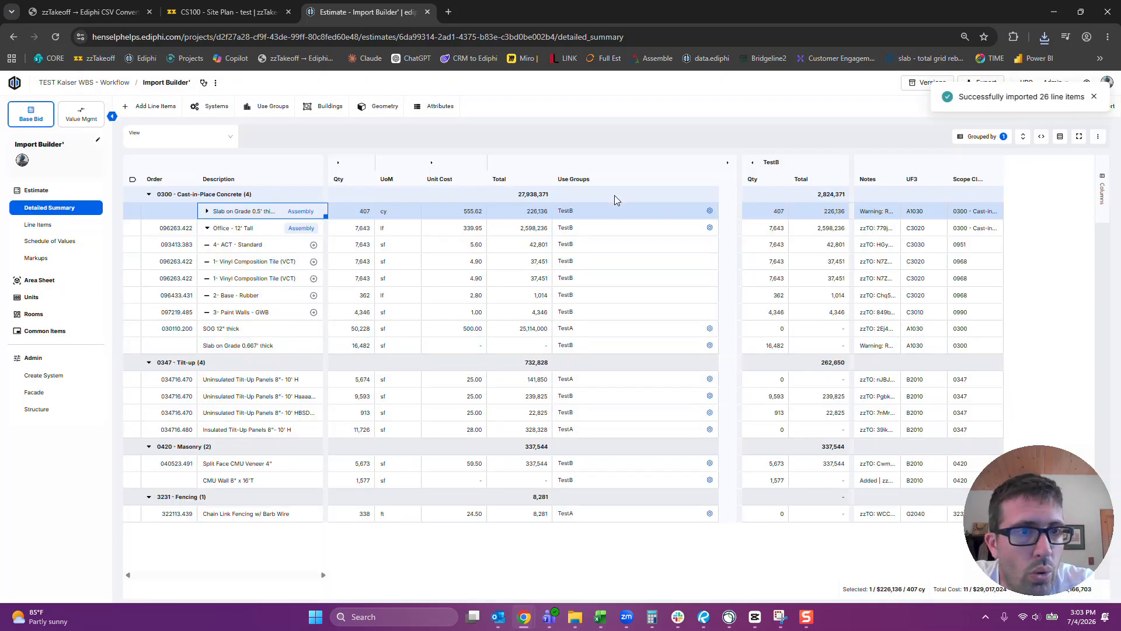
Collapse the Office - 12' Tall assembly and review the updated SOG 12" thick line item.
left_click(207, 228)
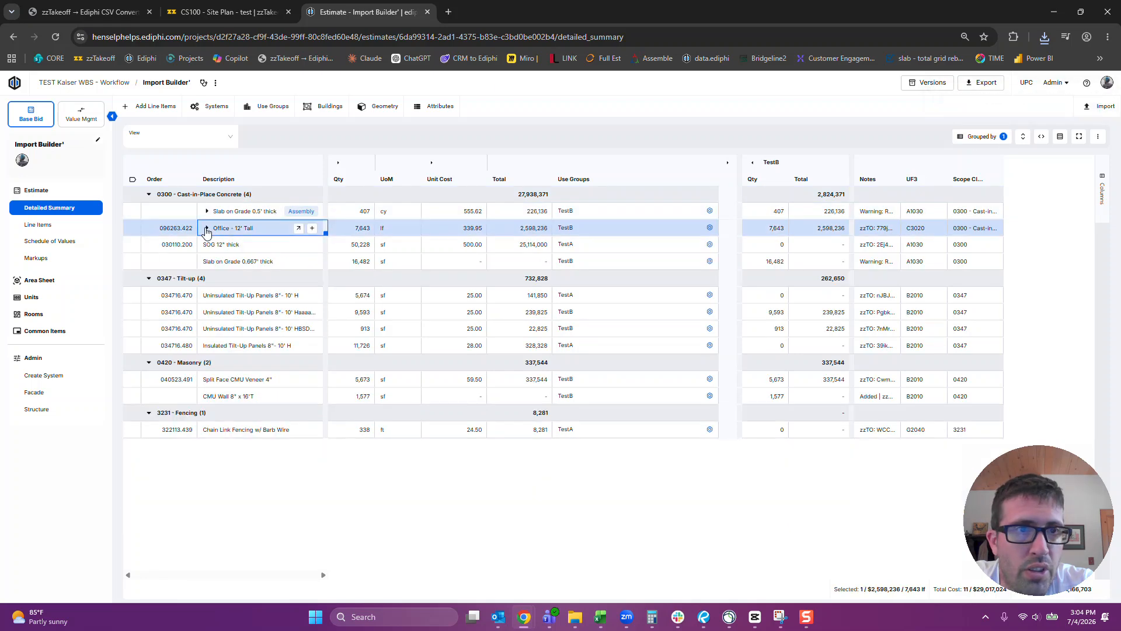
left_click(365, 245)
left_click(227, 248)
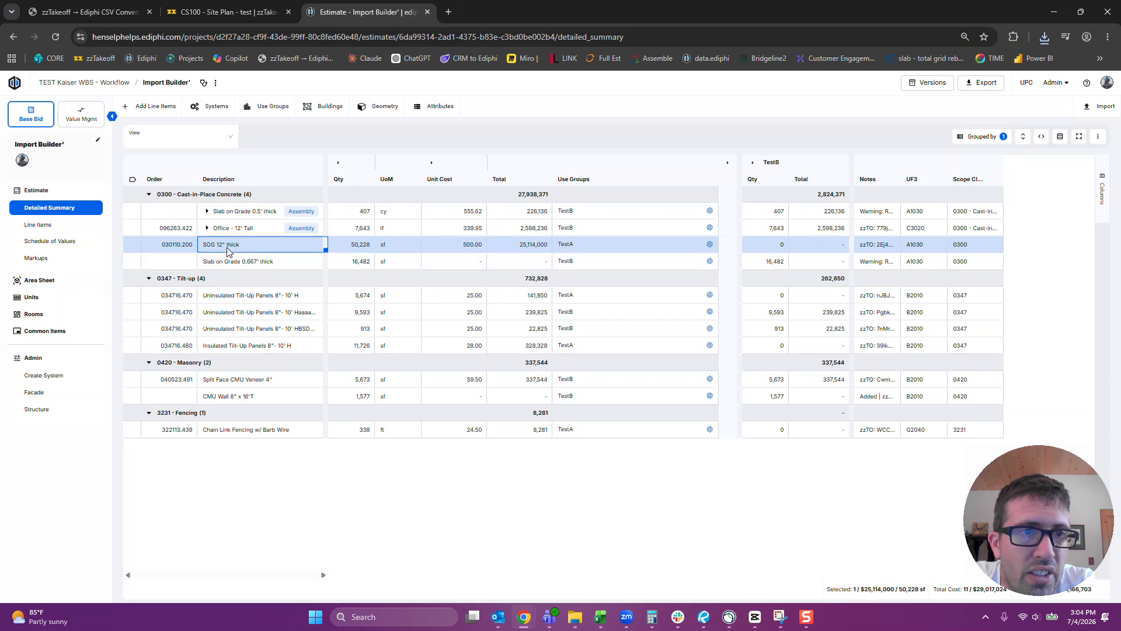
Expand the Slab on Grade 0.5' thick assembly and compare its quantity with the Slab on Grade 0.667' thick takeoff in zzTakeoff.
left_click(253, 216)
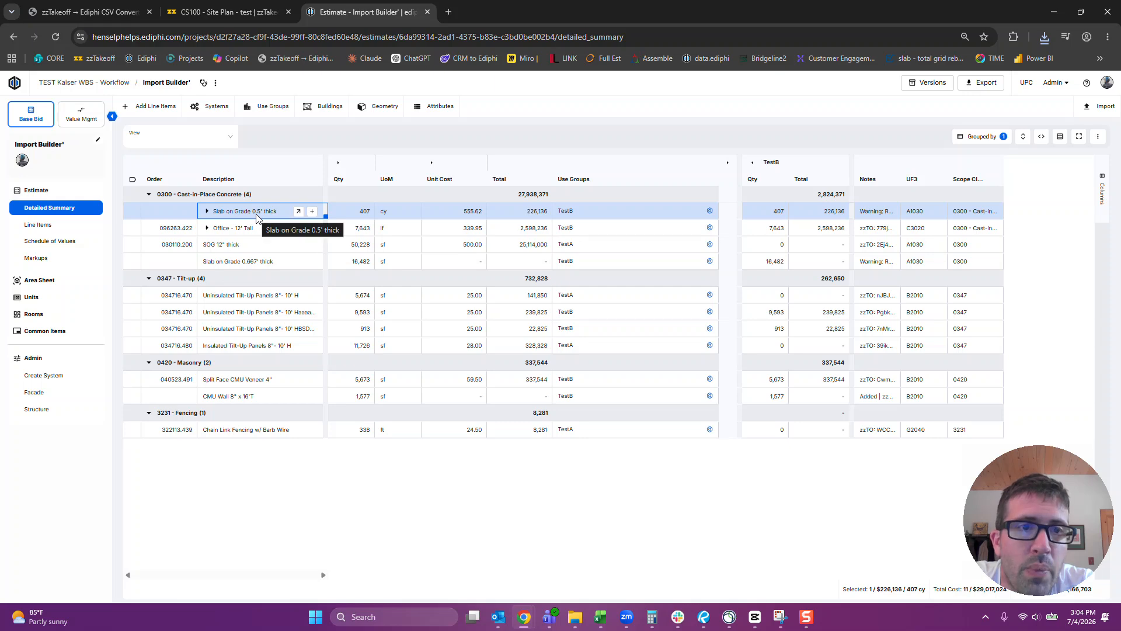
left_click(208, 212)
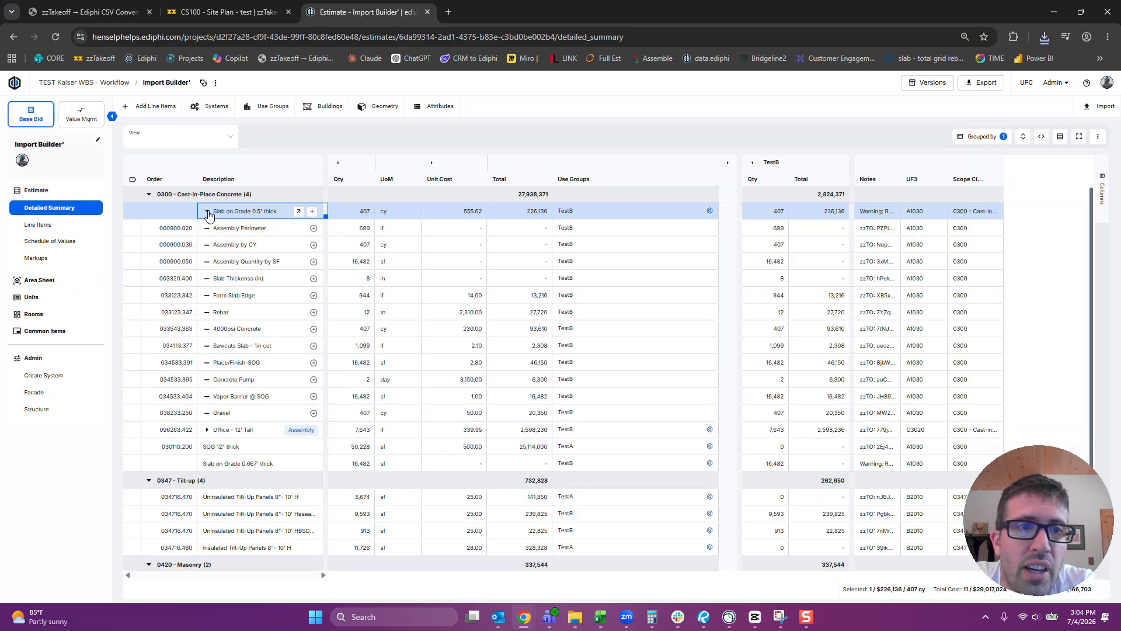
left_click(362, 212)
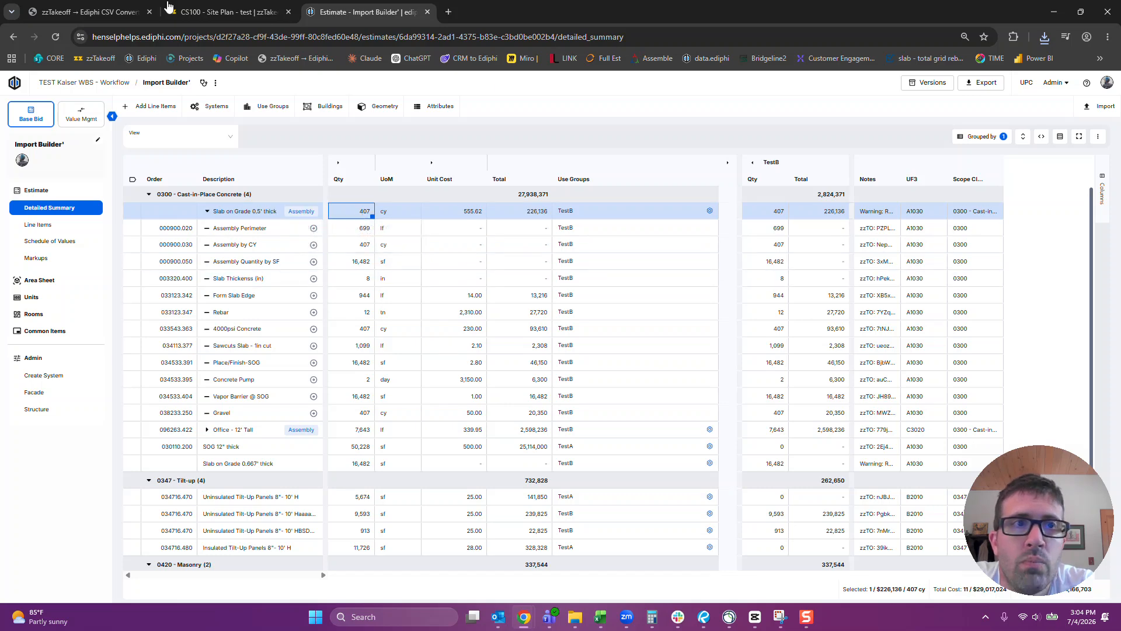
left_click(239, 15)
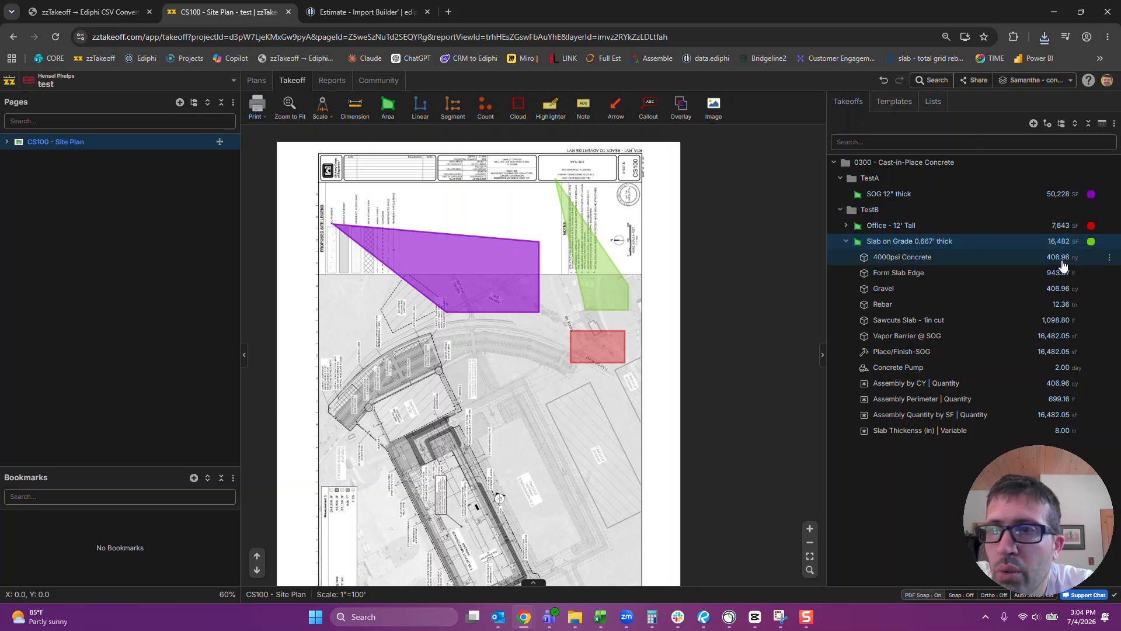
left_click(366, 14)
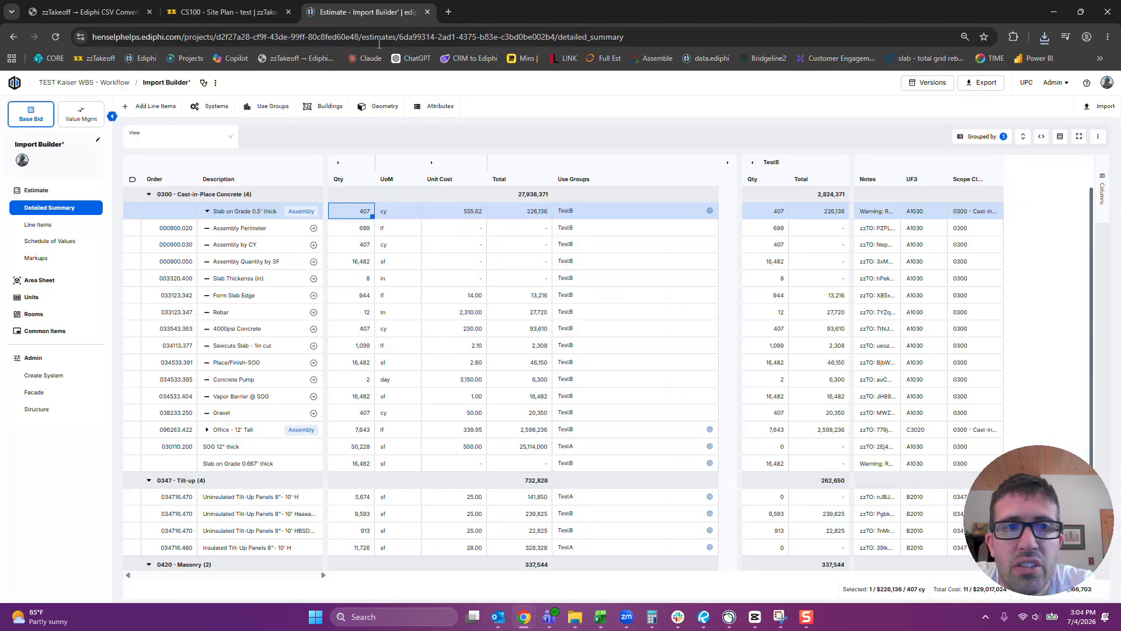
Examine the slab assembly's perimeter, CY and SF quantities and which line drives the assembly quantity, and switch back to zzTakeoff.
left_click(366, 228)
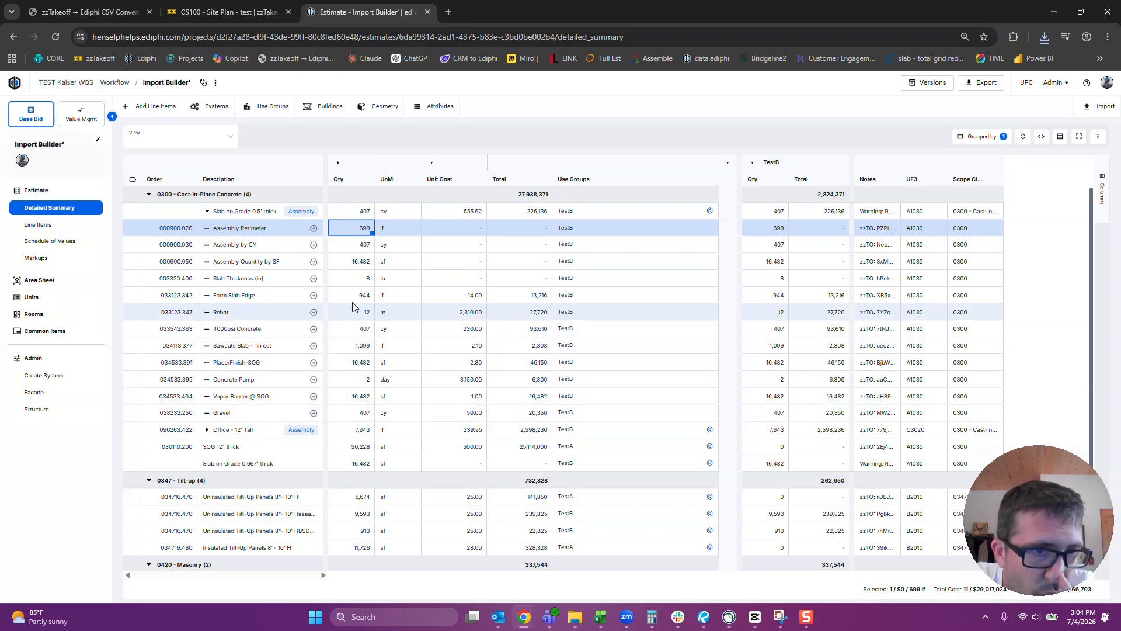
left_click(357, 213)
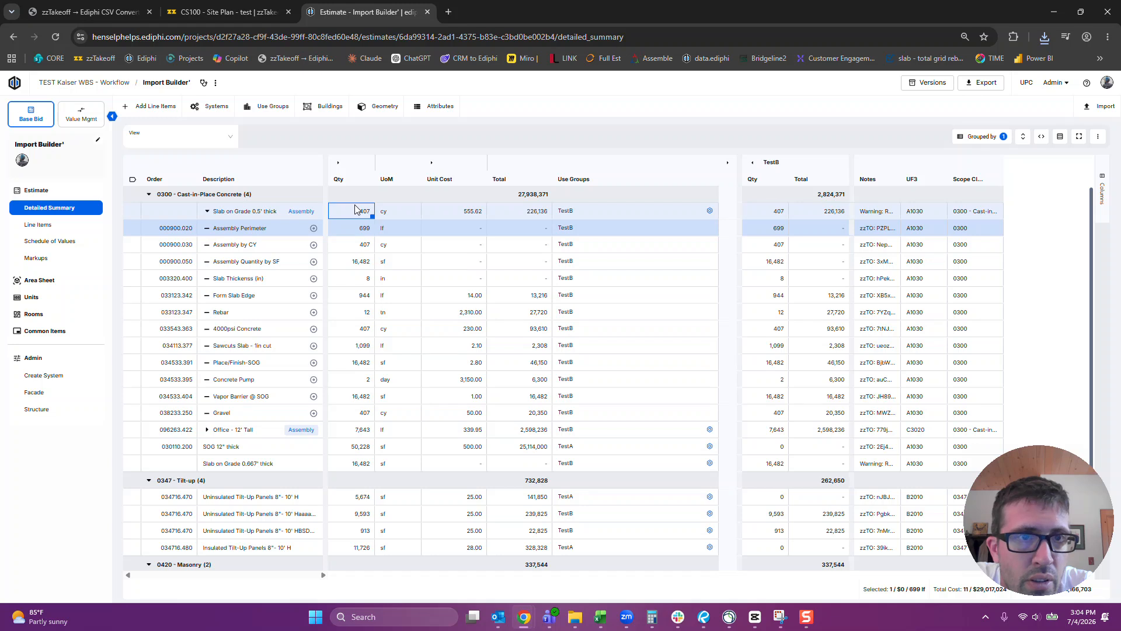
left_click(315, 247)
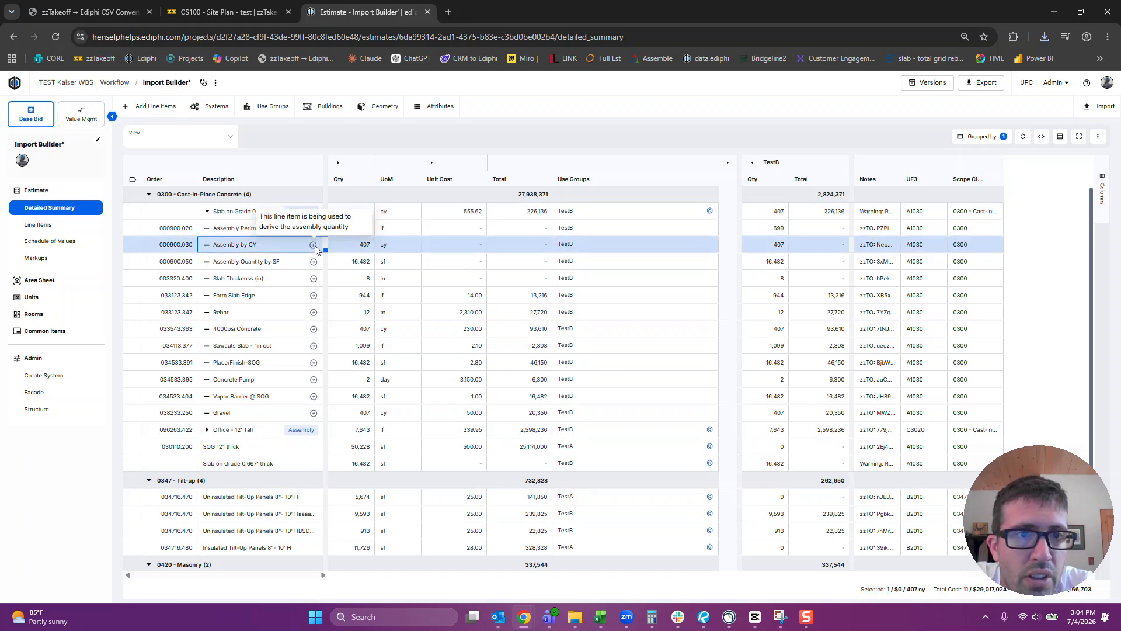
left_click(357, 246)
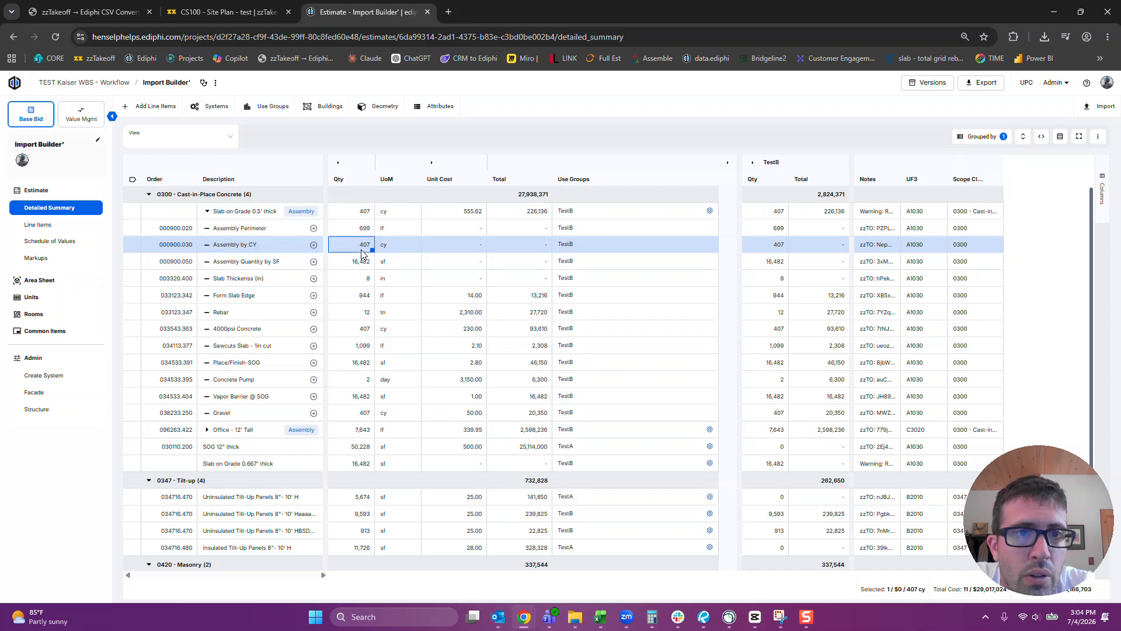
left_click(358, 264)
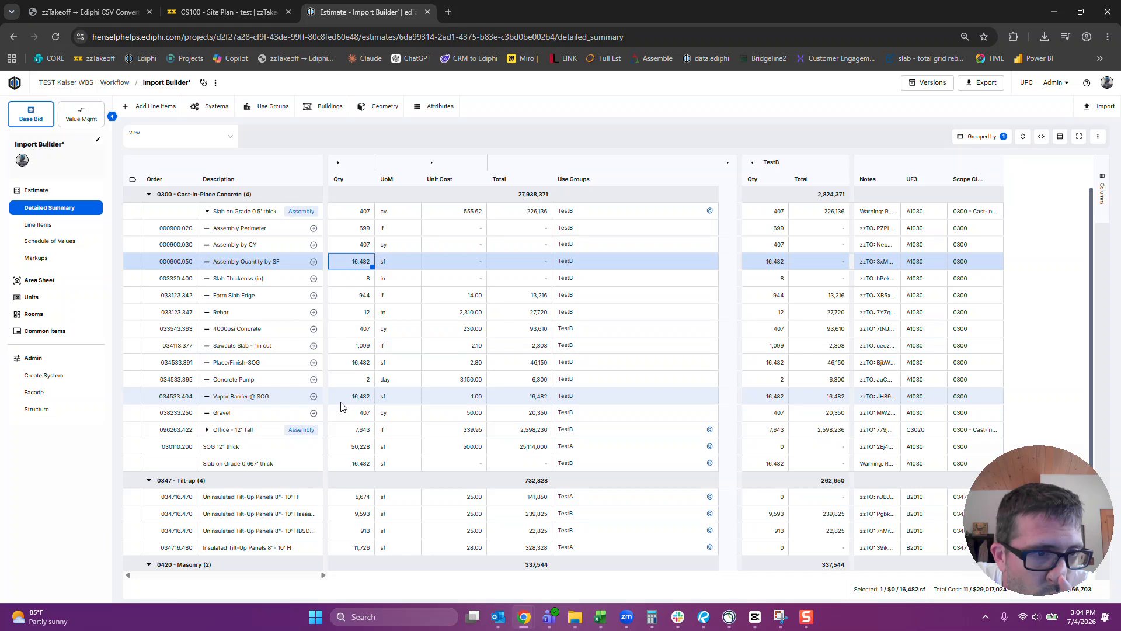
mouse_move(252, 432)
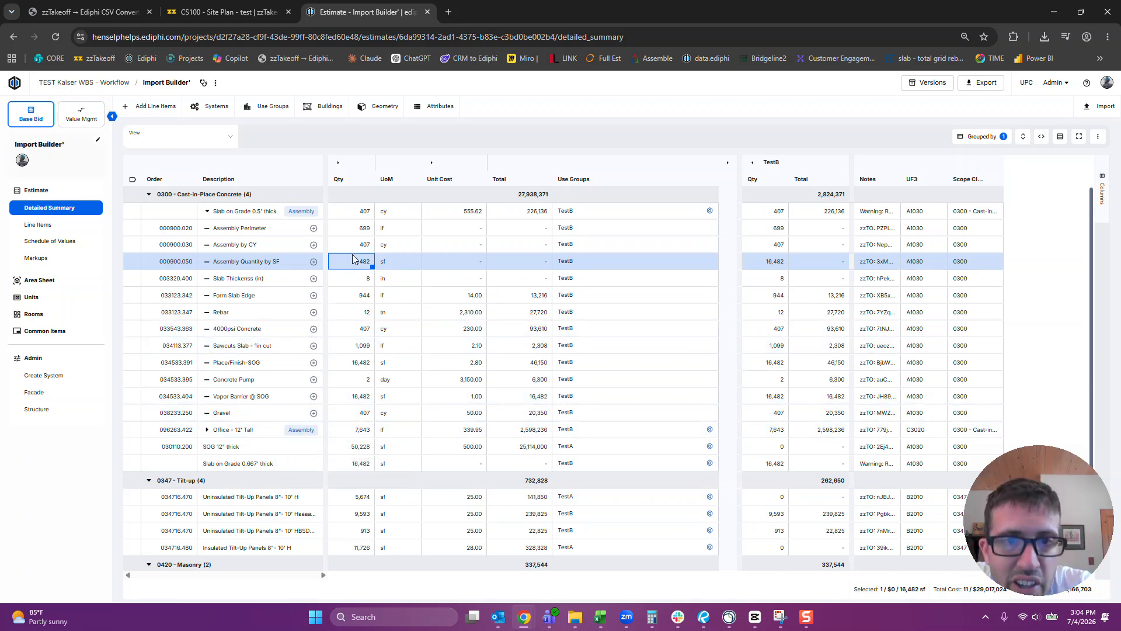
left_click(257, 211)
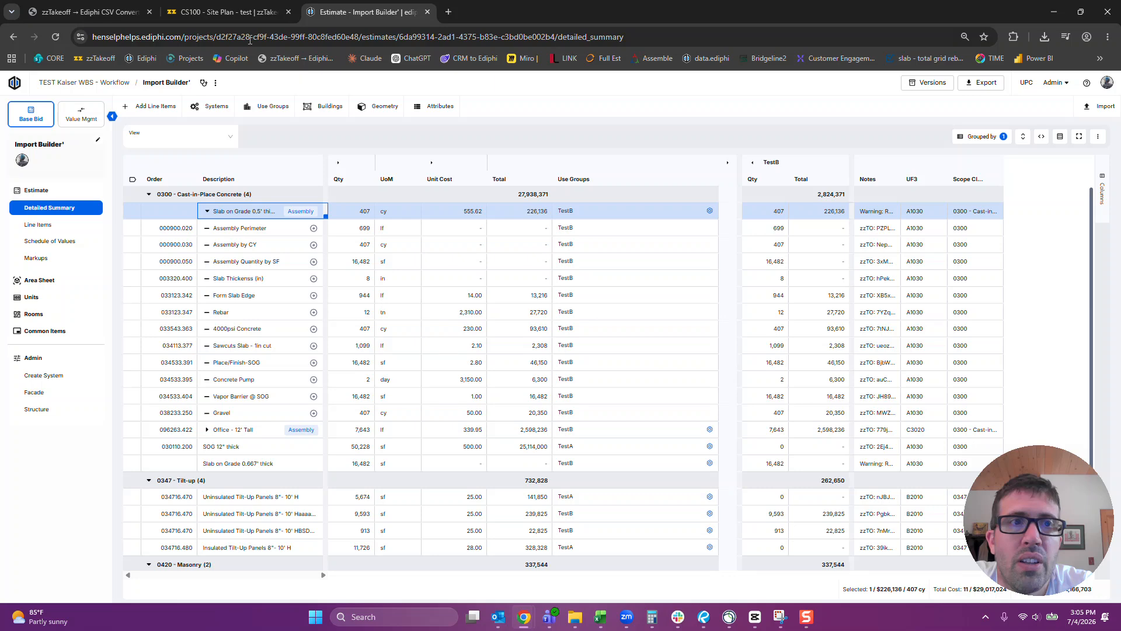
left_click(232, 14)
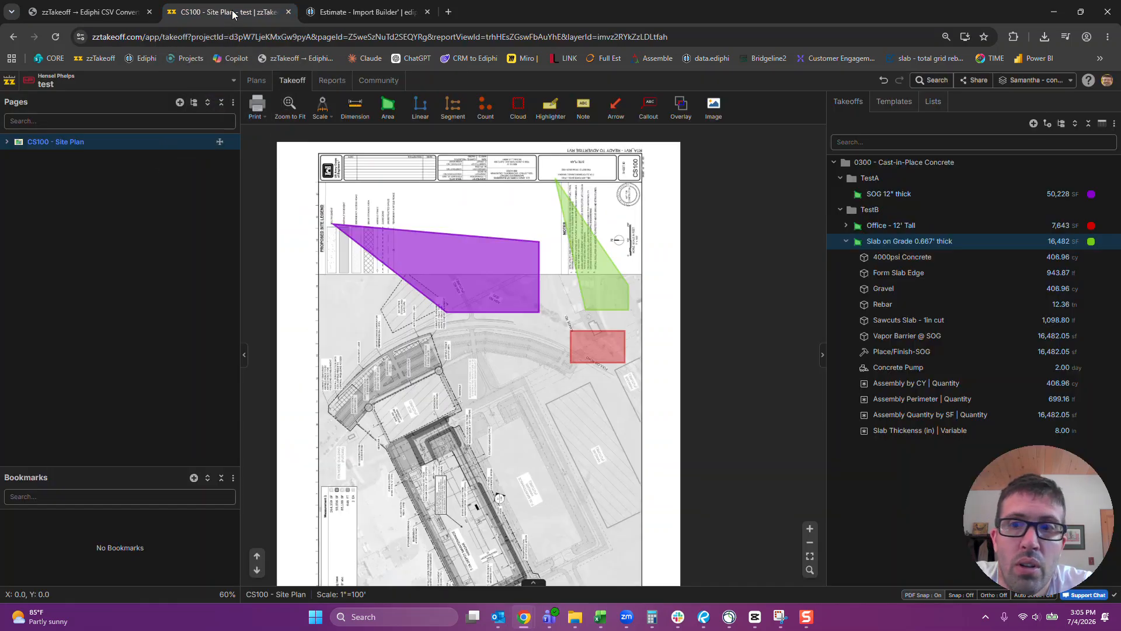